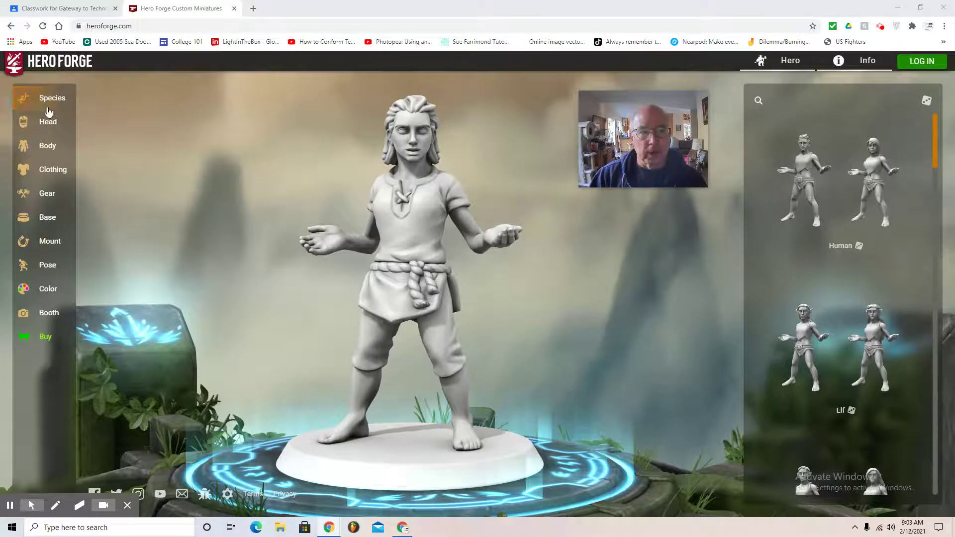
- Change the character's species to the male Half-Dragon
scroll(787, 270, down, 4)
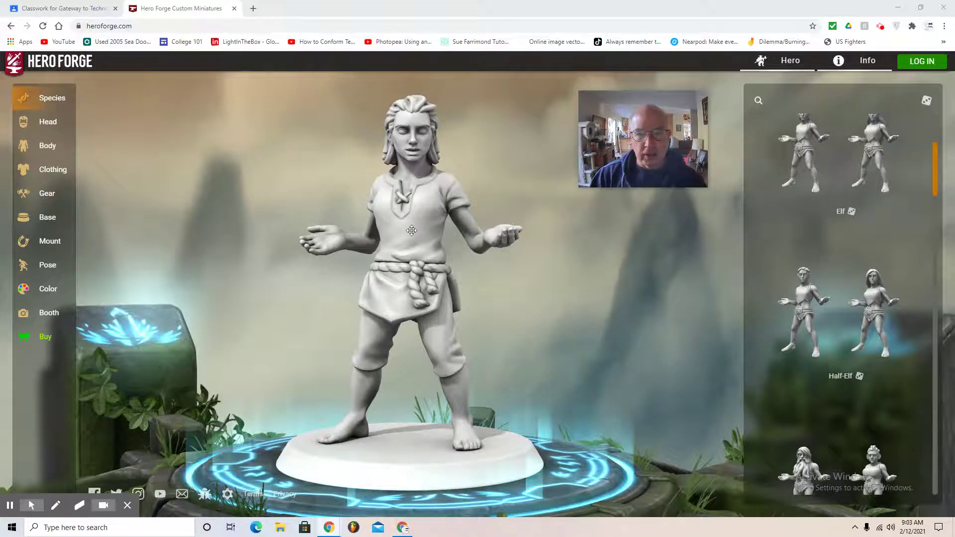
mouse_move(782, 325)
scroll(783, 324, down, 5)
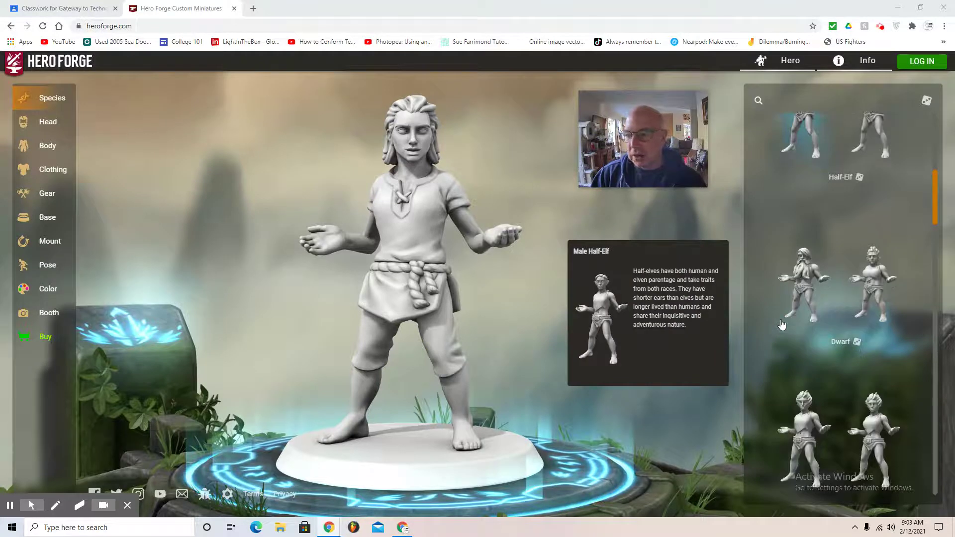
scroll(783, 324, down, 10)
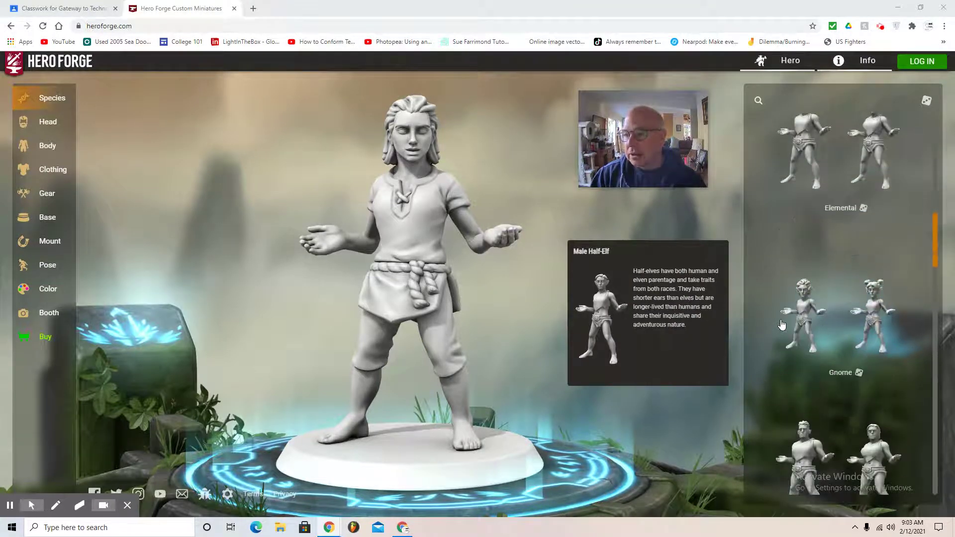
scroll(782, 324, down, 5)
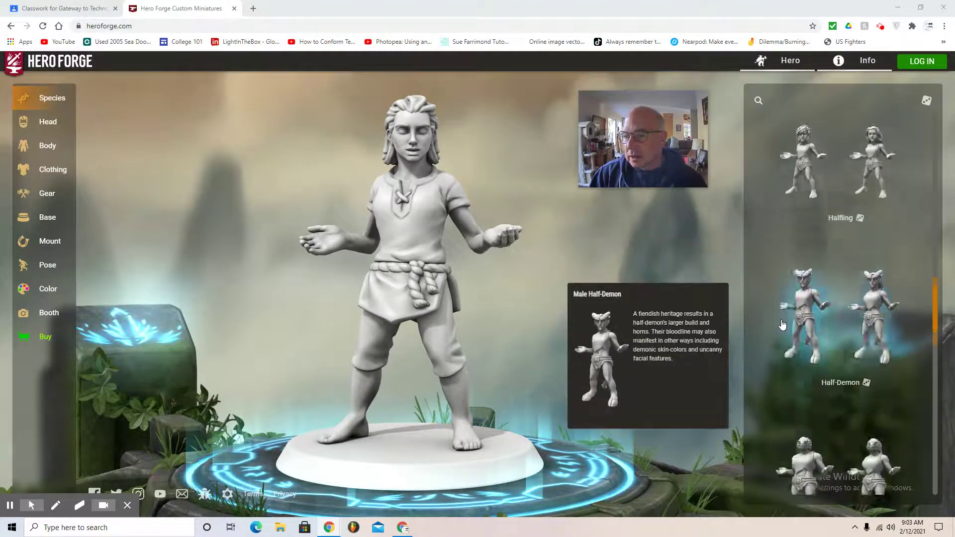
scroll(782, 325, down, 2)
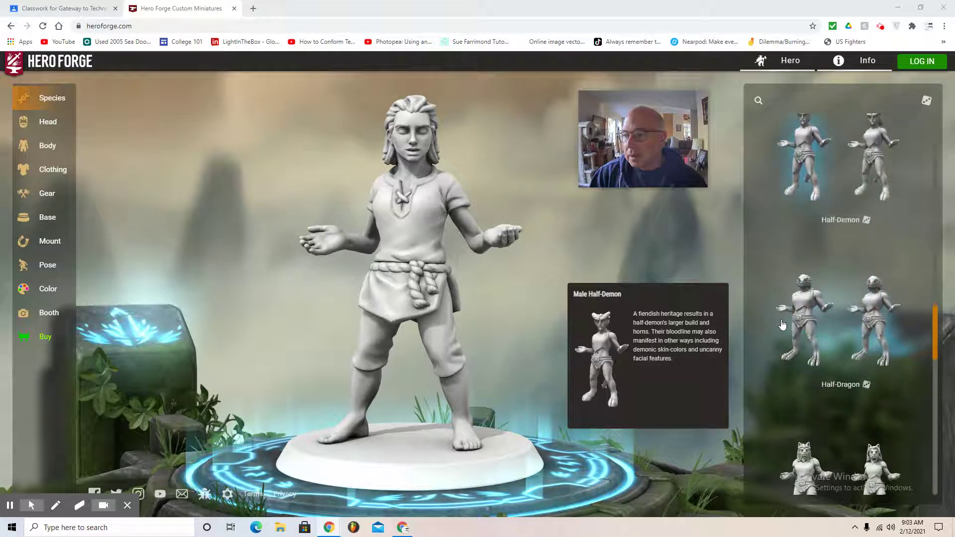
scroll(777, 374, down, 2)
scroll(776, 374, down, 1)
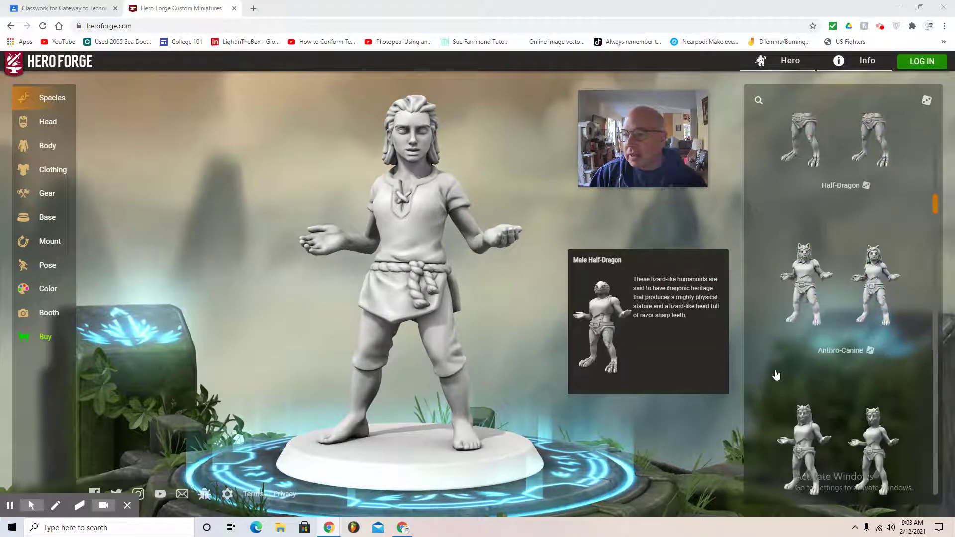
scroll(798, 303, up, 2)
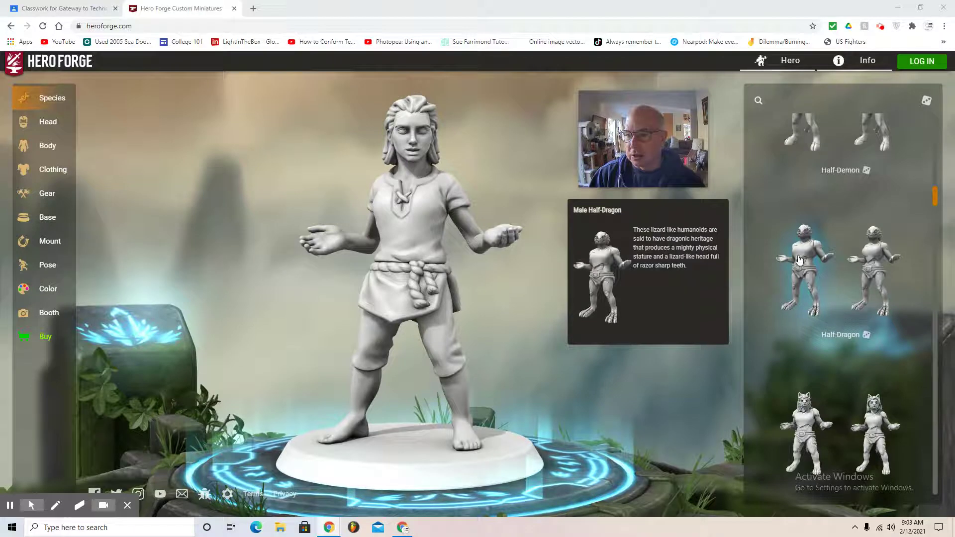
click(804, 261)
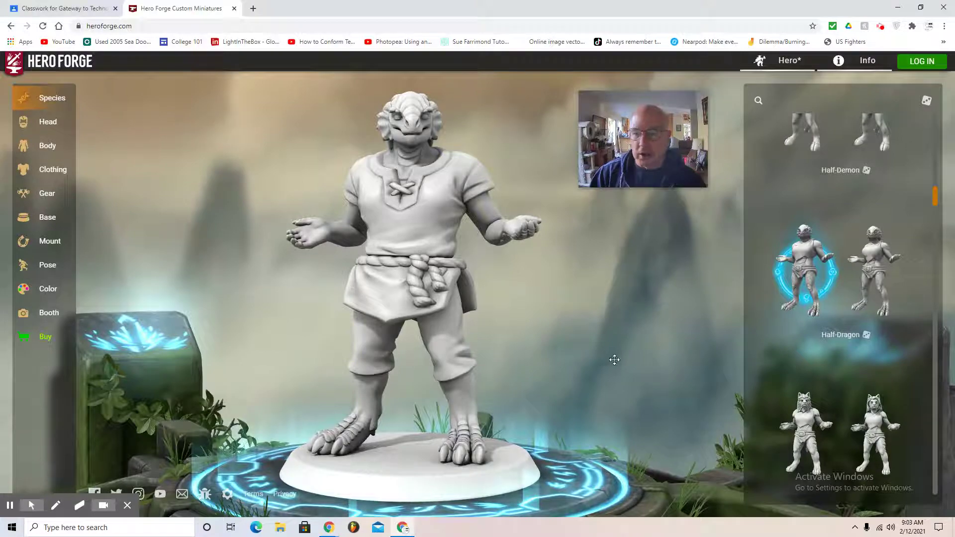
- Replace the half-dragon's reptilian face with the Robotic Features head
click(46, 127)
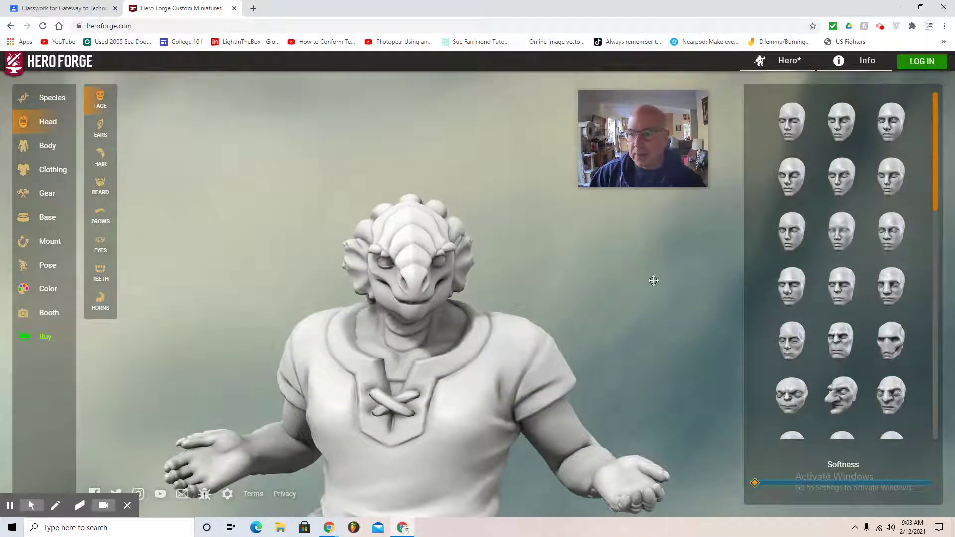
mouse_move(891, 350)
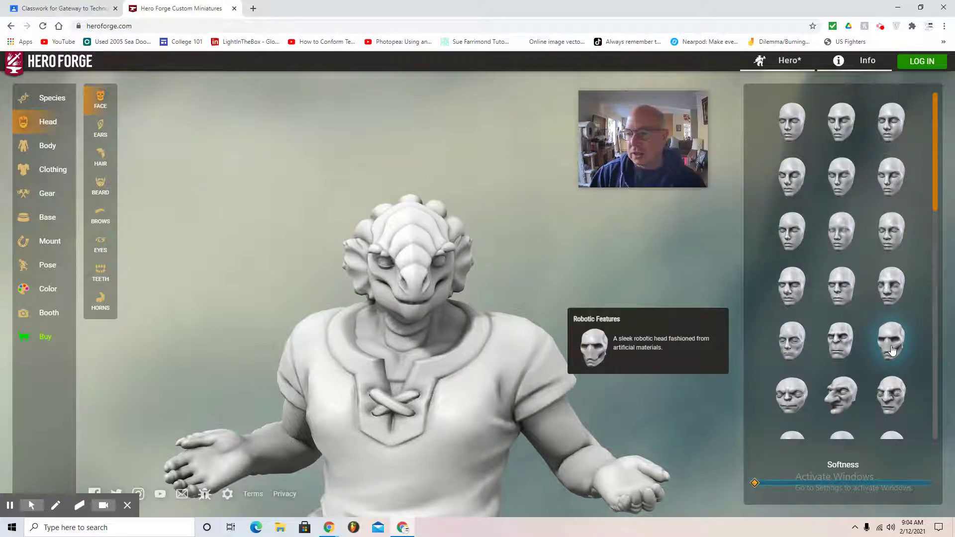
scroll(836, 348, down, 5)
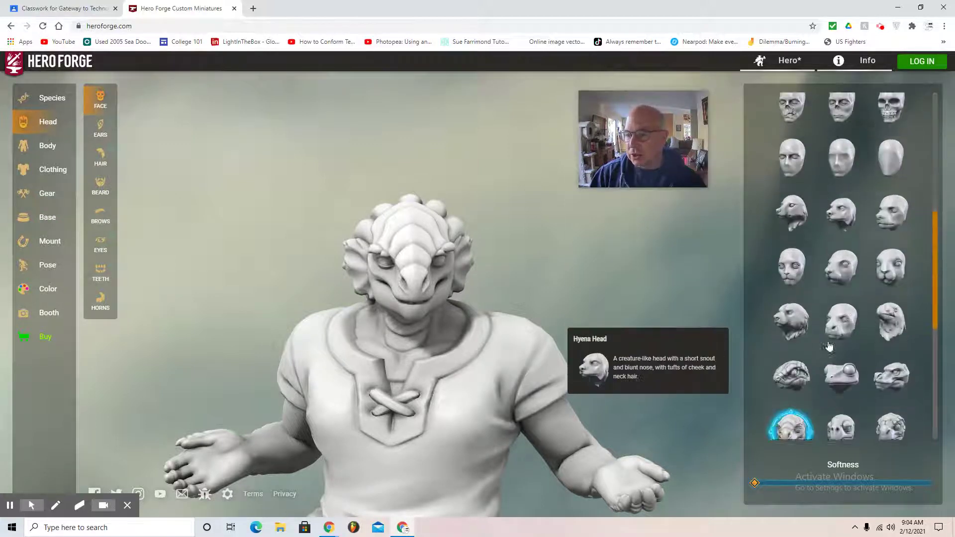
scroll(829, 347, down, 2)
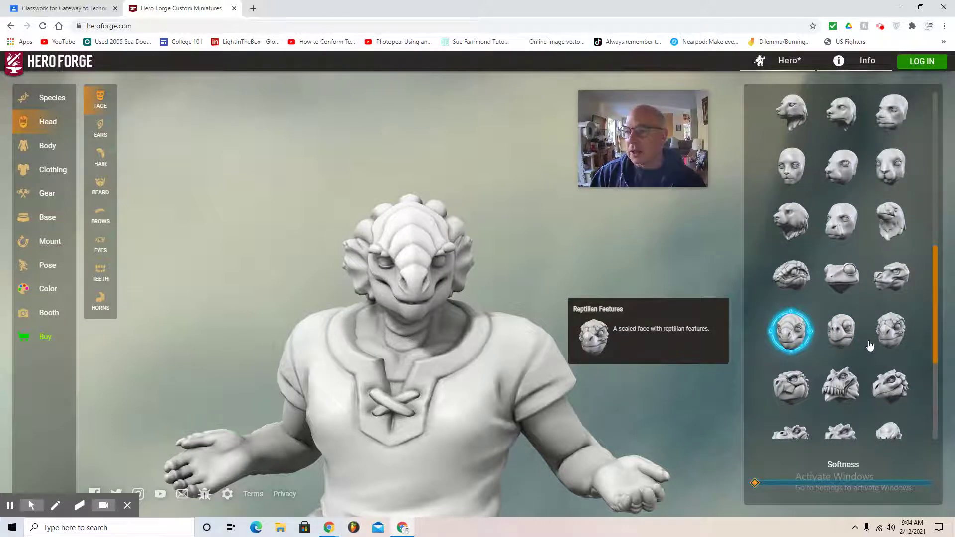
scroll(870, 345, up, 5)
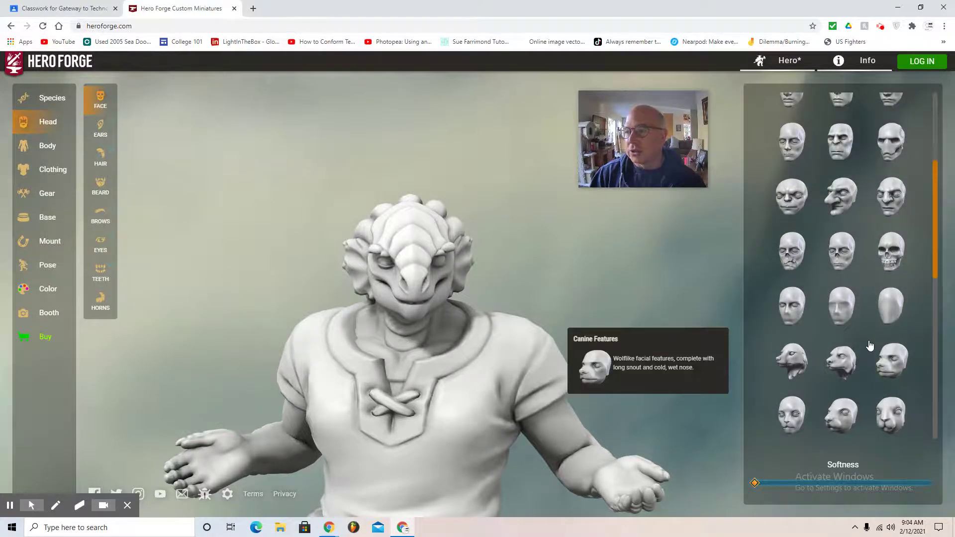
scroll(870, 345, up, 2)
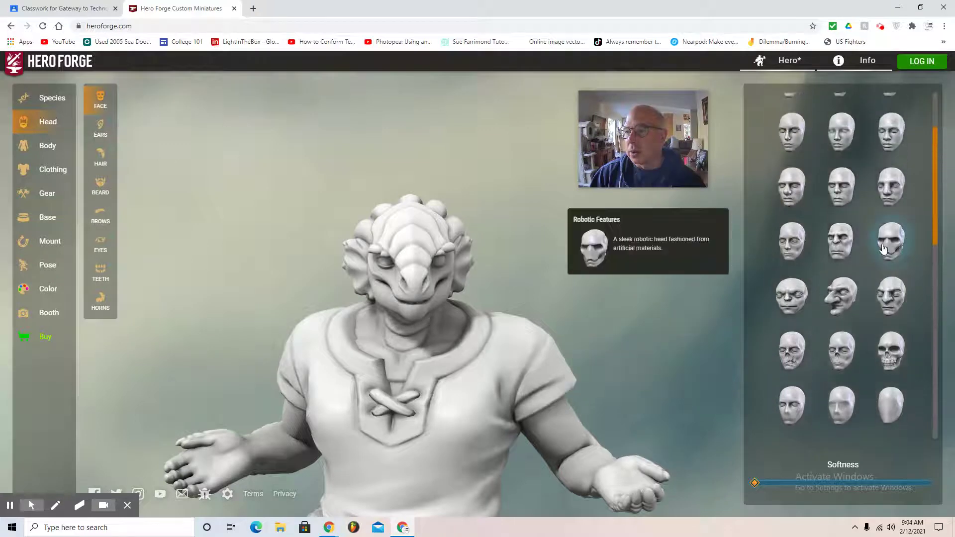
click(890, 249)
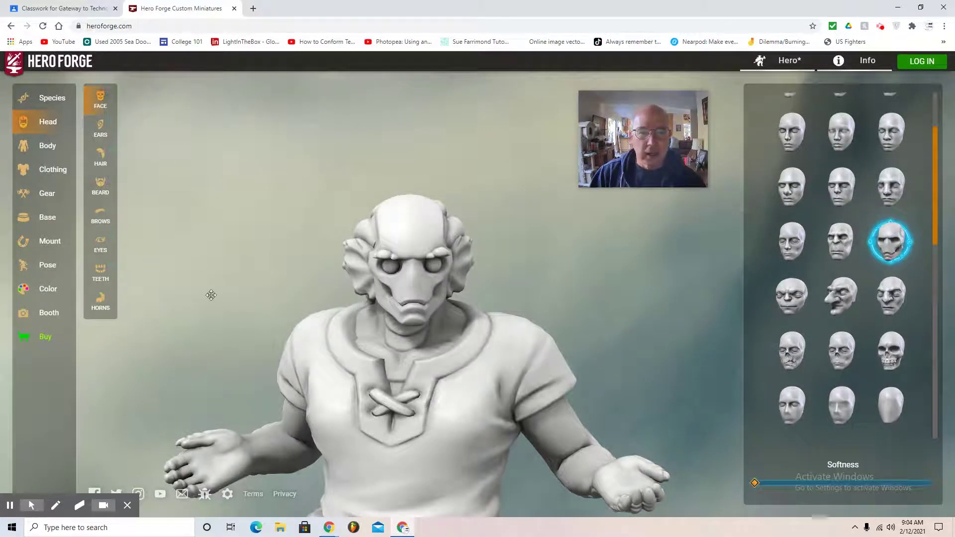
- Give the figure the Long Tentacles hair at the back of its head and check it on the whole figure
click(100, 155)
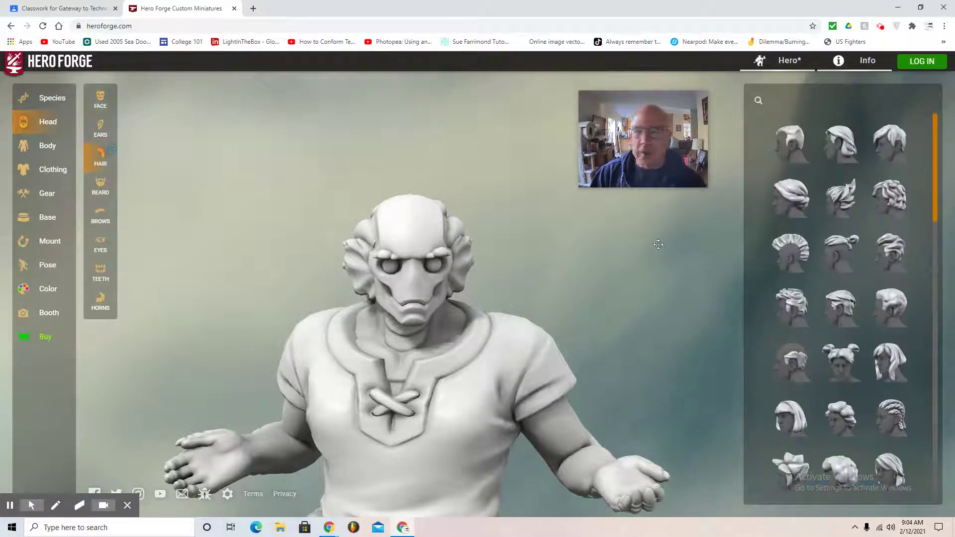
scroll(855, 281, down, 10)
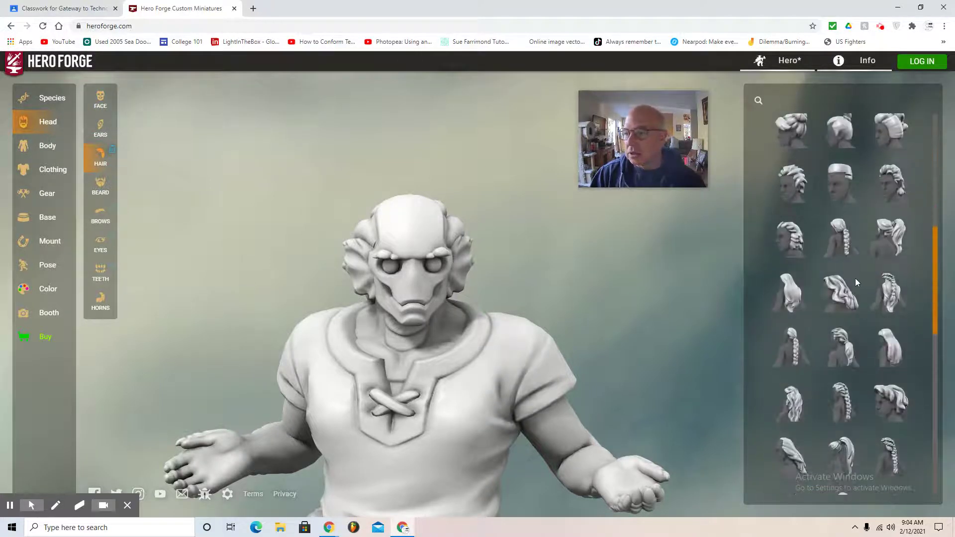
scroll(856, 282, down, 3)
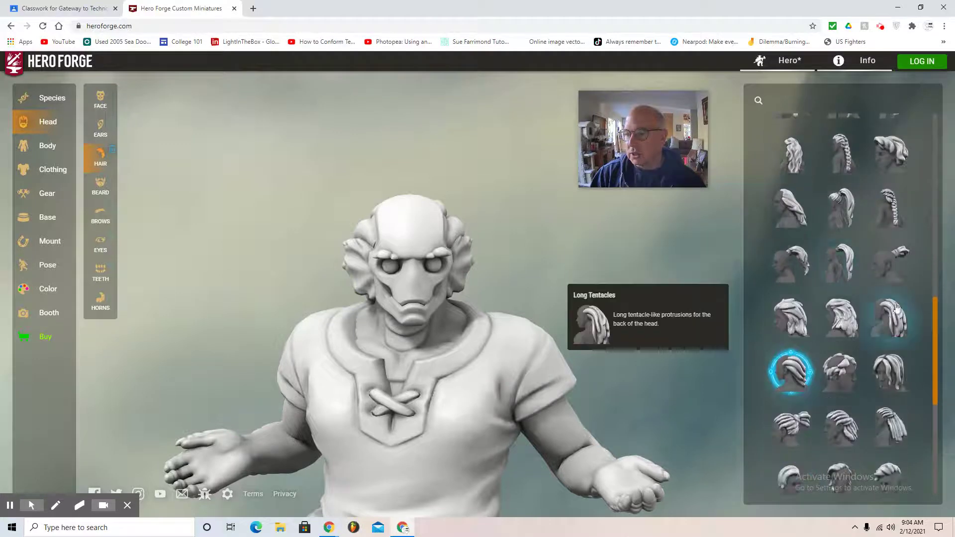
click(890, 321)
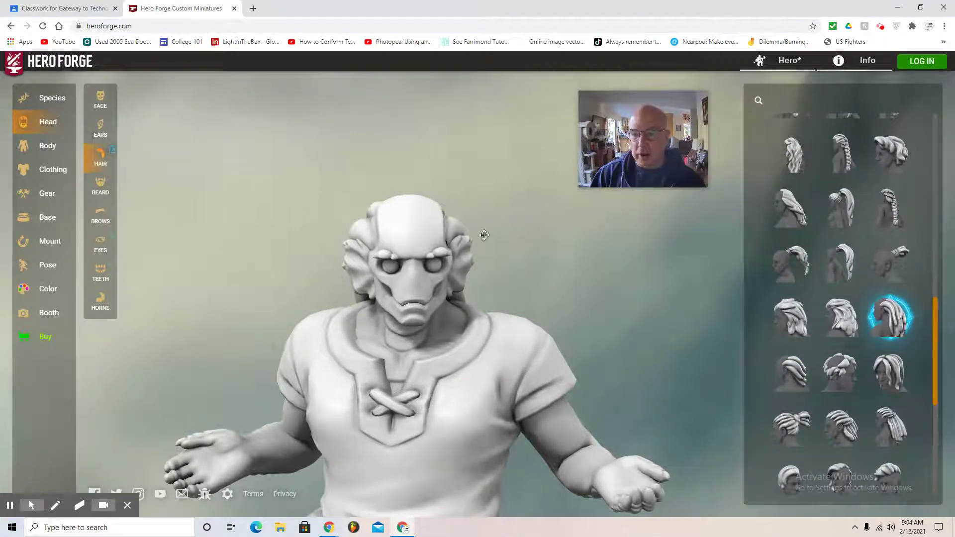
mouse_move(597, 292)
mouse_down()
mouse_move(288, 309)
mouse_move(197, 300)
mouse_move(628, 301)
mouse_move(610, 309)
mouse_move(599, 280)
mouse_up()
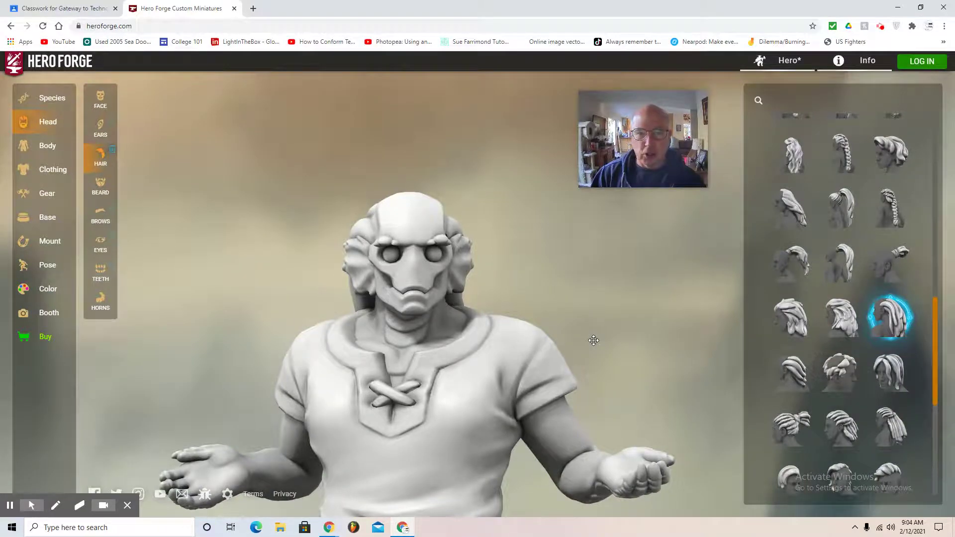
scroll(594, 341, down, 6)
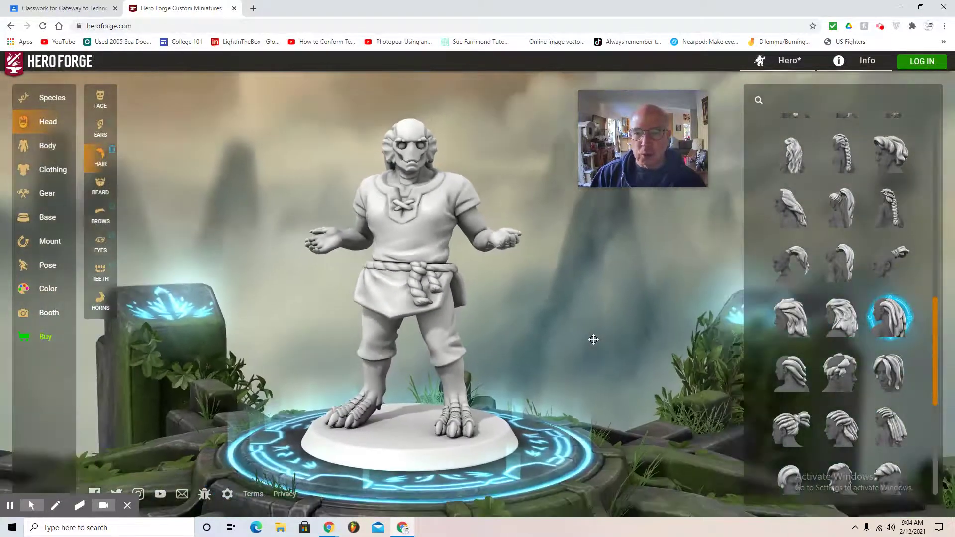
scroll(575, 328, up, 3)
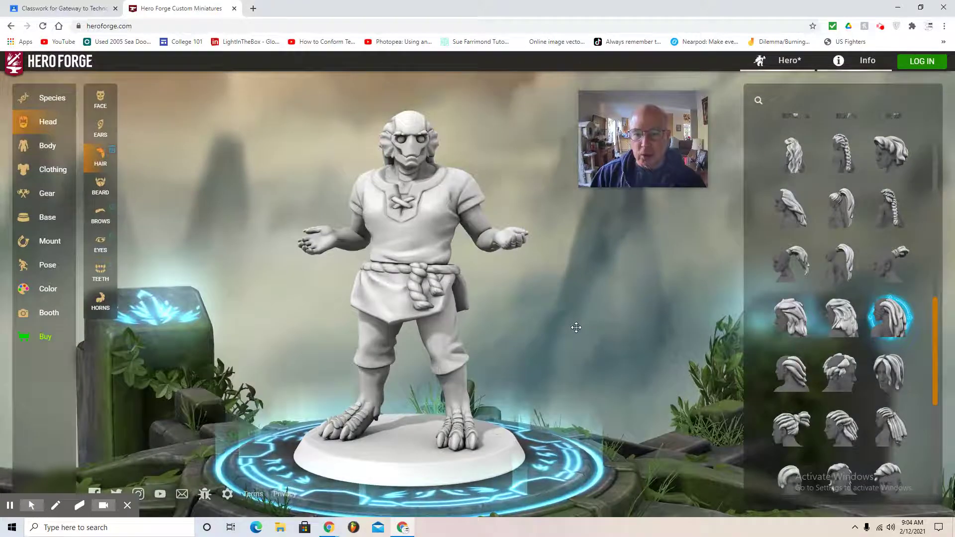
scroll(577, 327, down, 3)
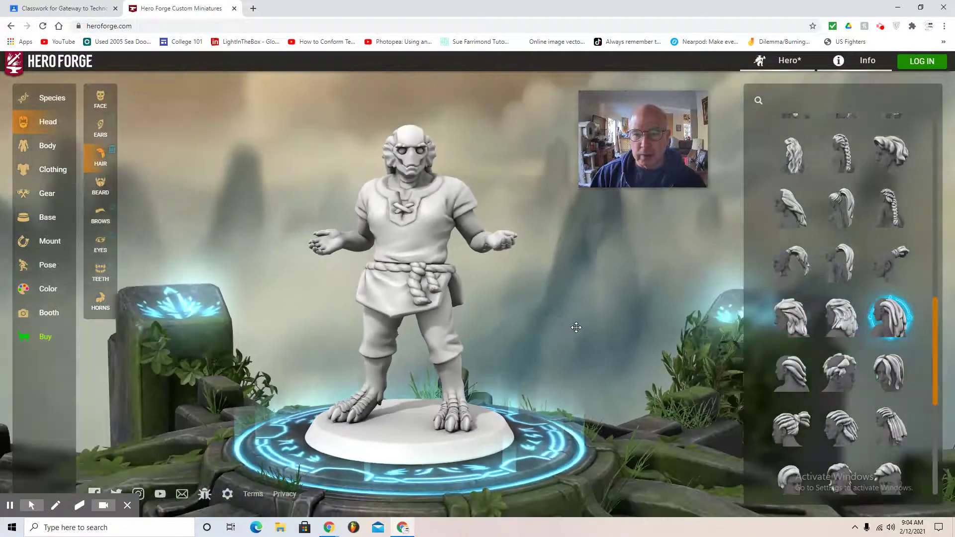
mouse_move(574, 296)
mouse_down()
mouse_move(565, 312)
mouse_move(593, 298)
mouse_move(533, 301)
mouse_move(509, 323)
mouse_move(454, 341)
mouse_move(367, 336)
mouse_move(559, 314)
mouse_move(585, 296)
mouse_move(572, 284)
mouse_up()
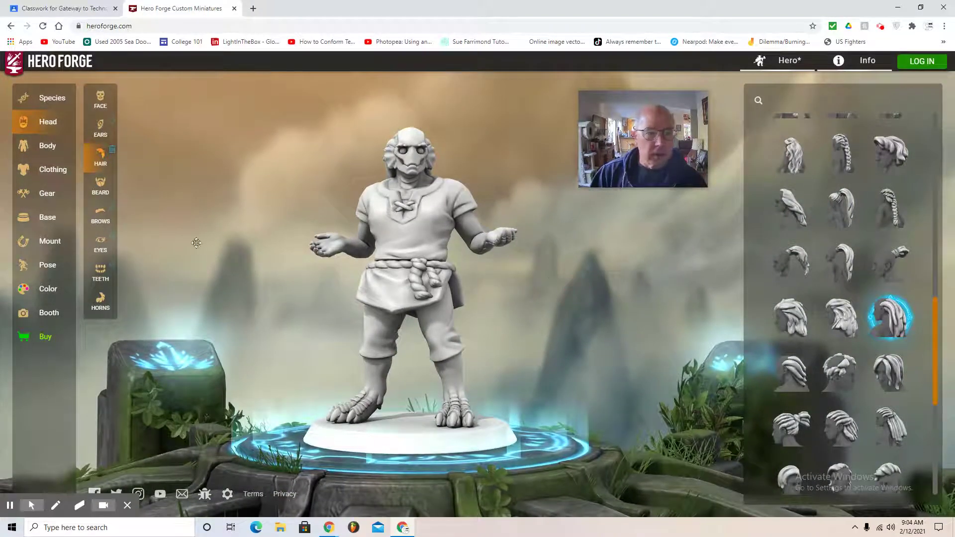
- Remove the character's whole outfit so the scaled body is bare
click(50, 170)
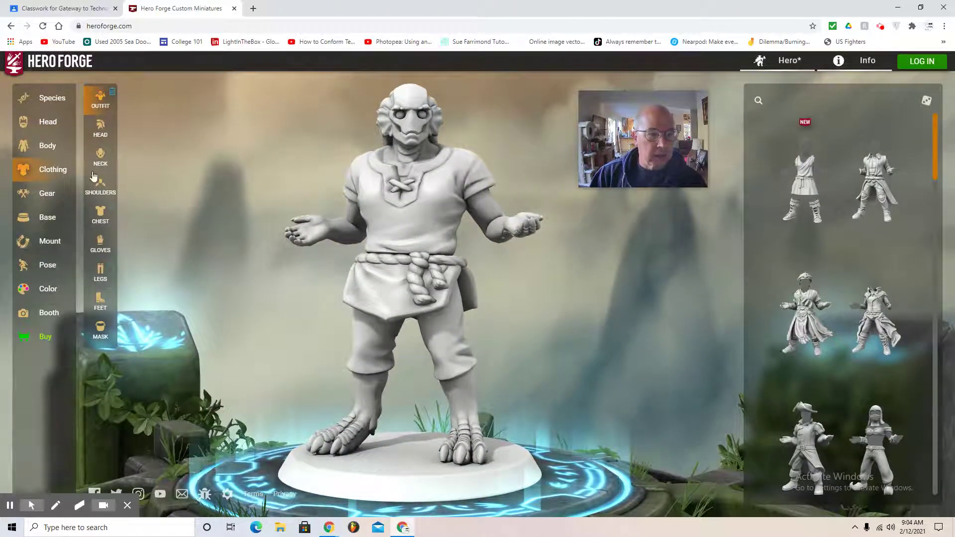
scroll(82, 150, up, 2)
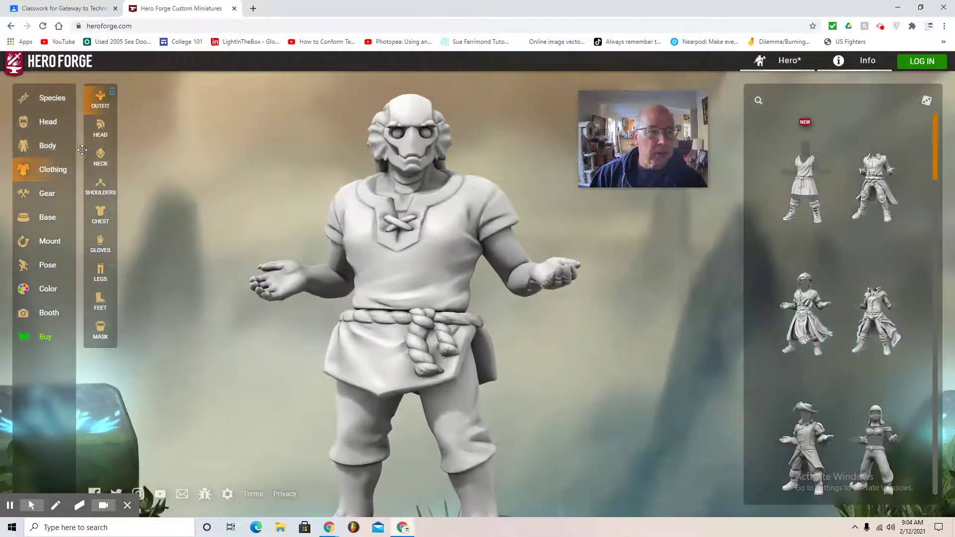
click(113, 95)
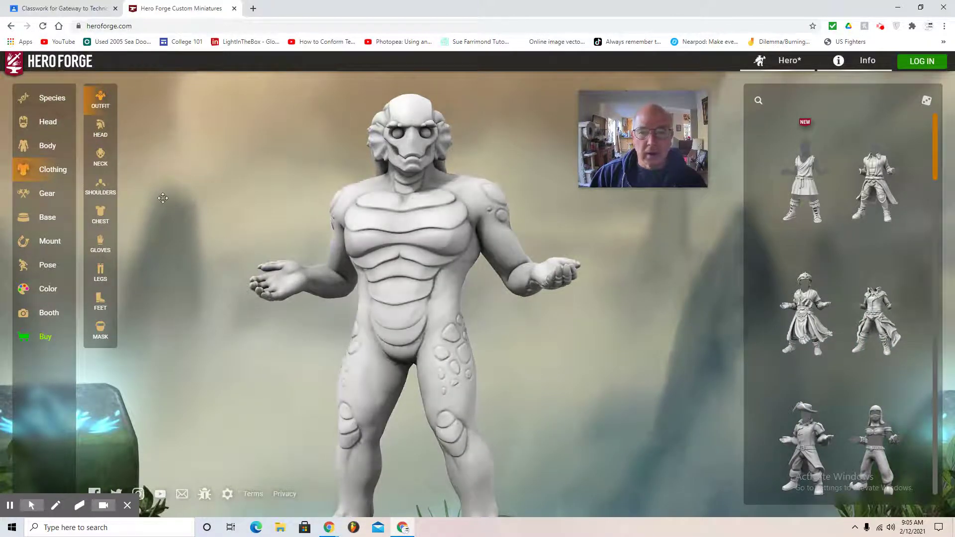
scroll(162, 198, down, 3)
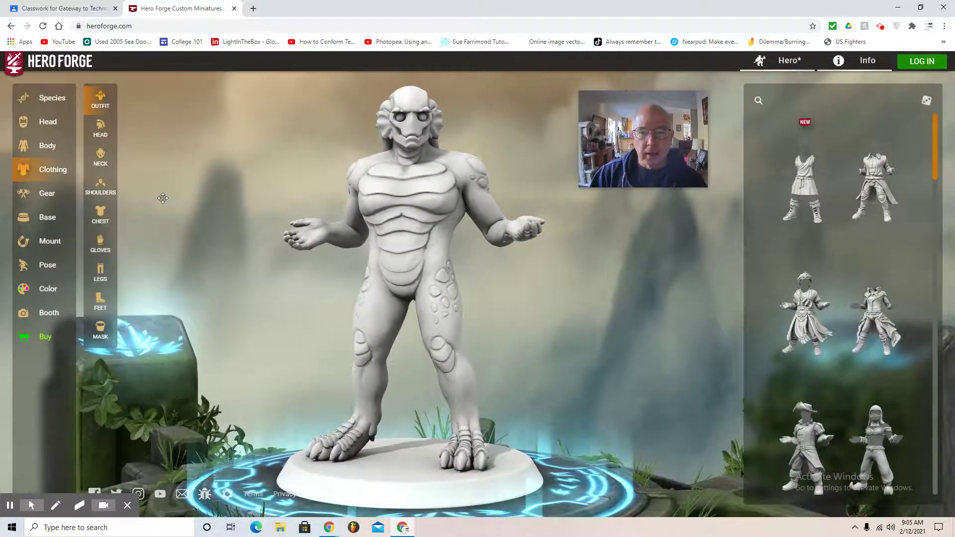
scroll(162, 198, down, 2)
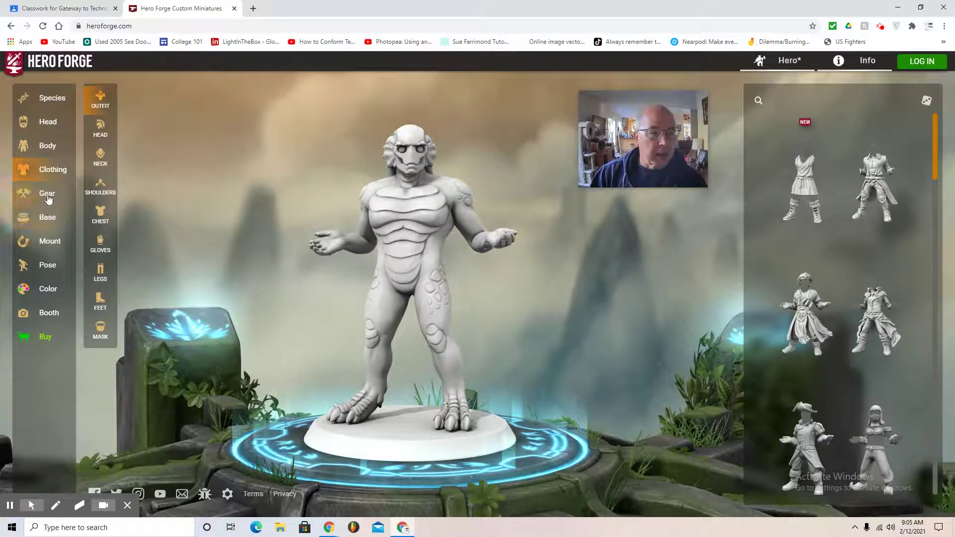
- Equip the figure with the Dual Headed Trident from the polearm gear, held in both hands
click(47, 195)
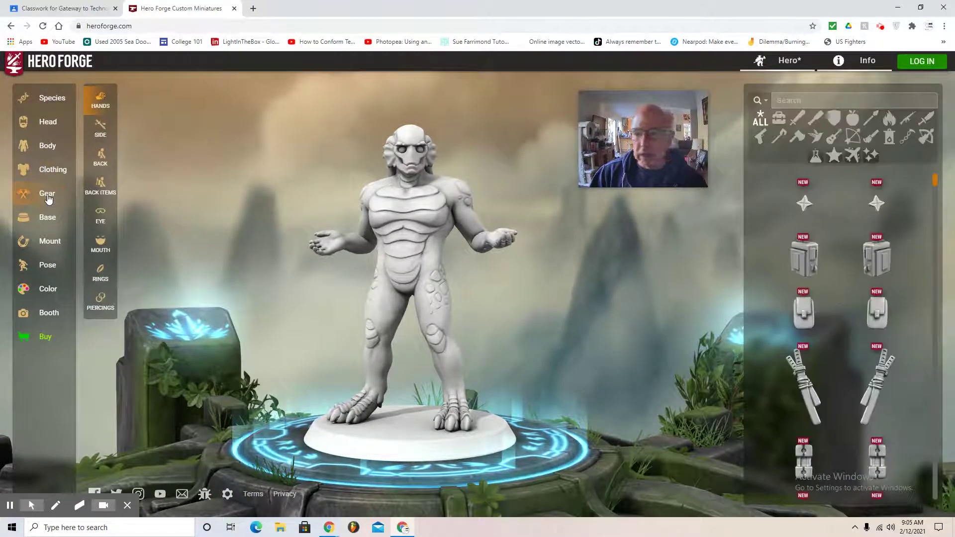
scroll(811, 328, down, 10)
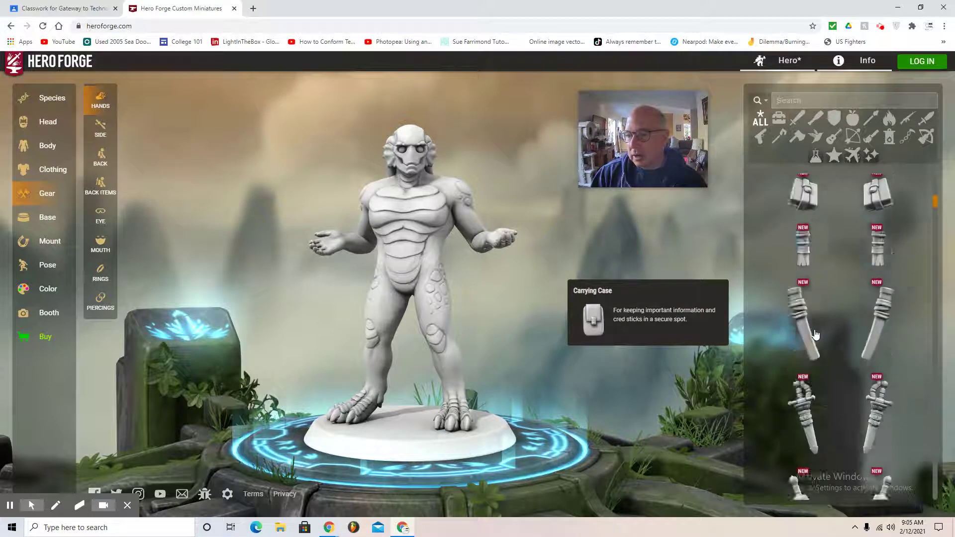
scroll(816, 335, down, 5)
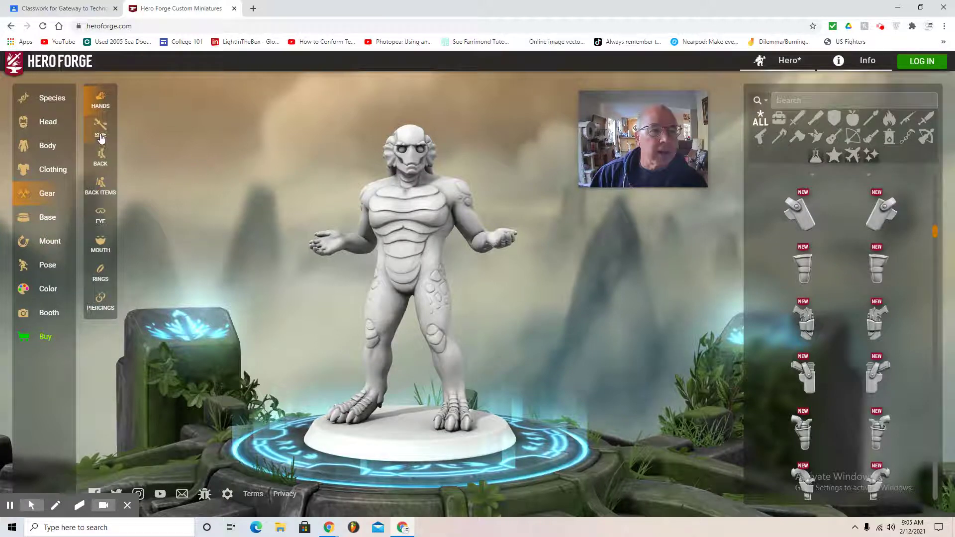
scroll(818, 322, down, 10)
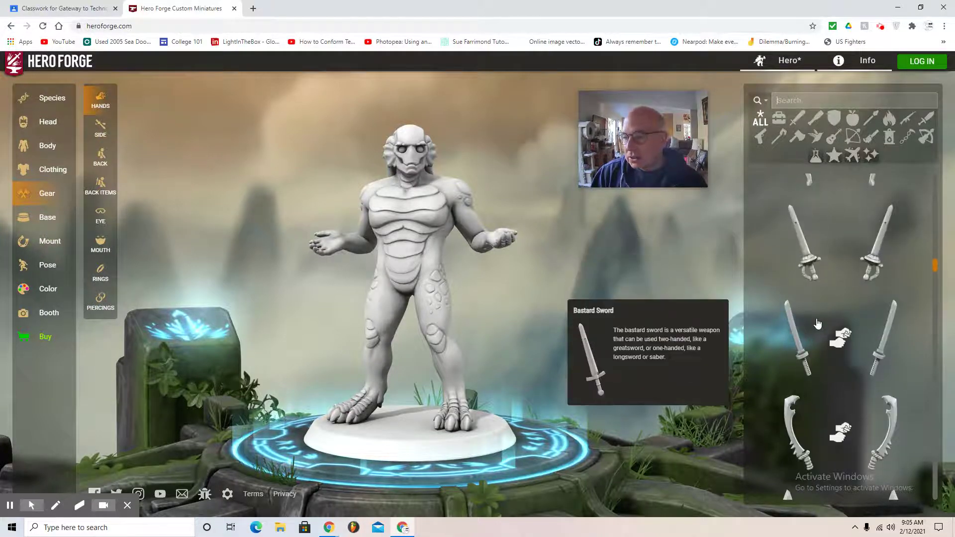
scroll(818, 324, down, 8)
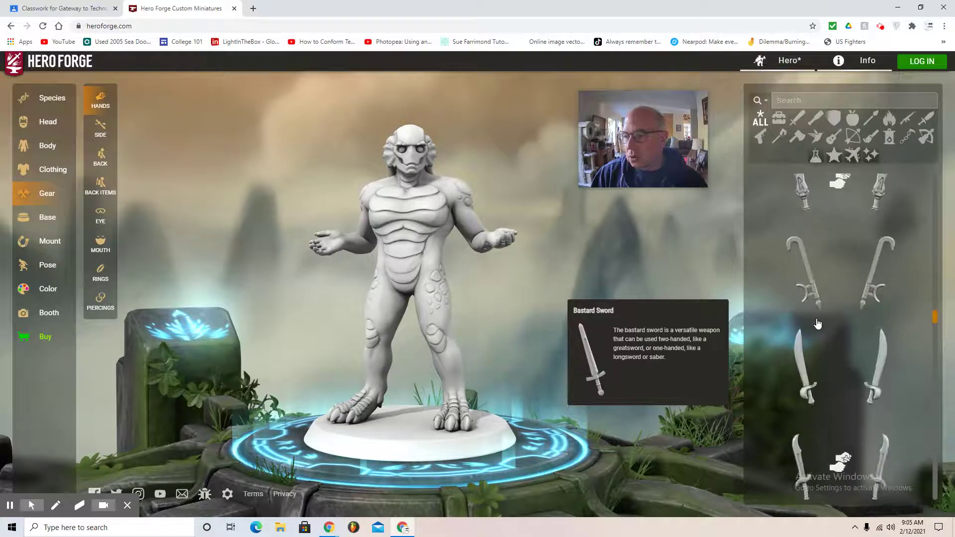
scroll(817, 324, down, 3)
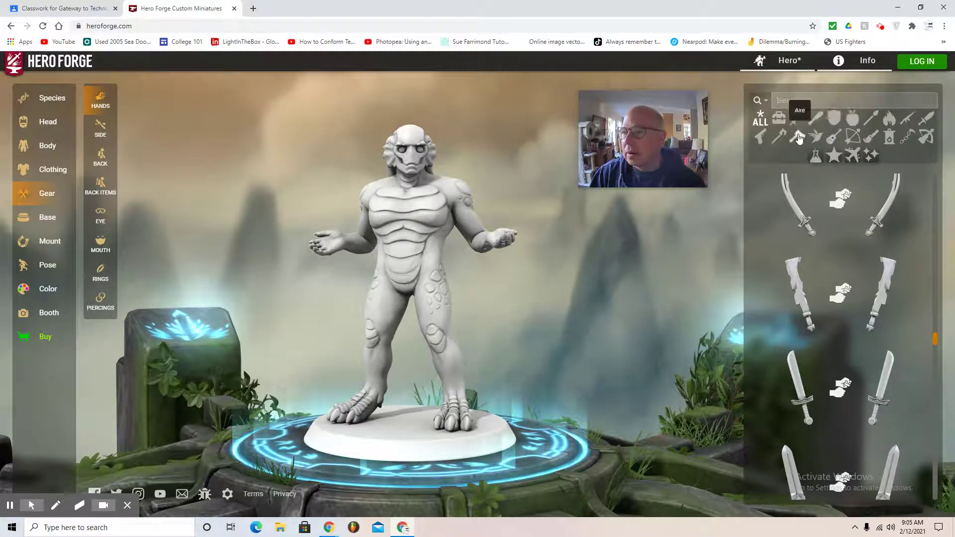
click(871, 120)
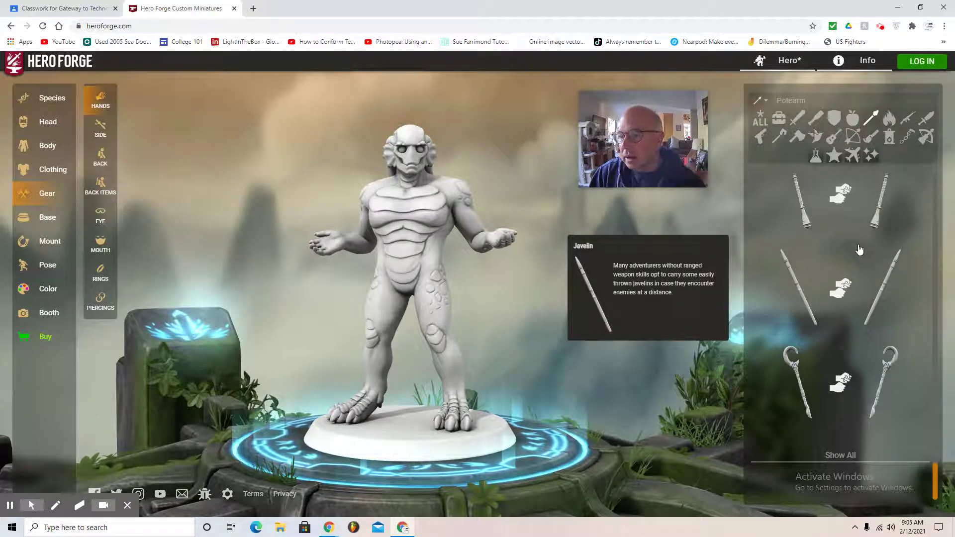
scroll(859, 249, down, 5)
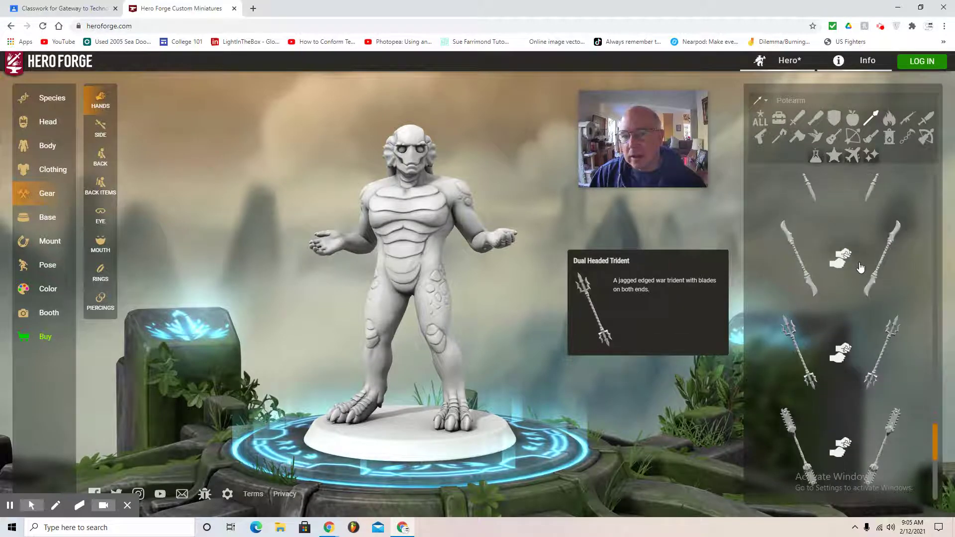
click(884, 352)
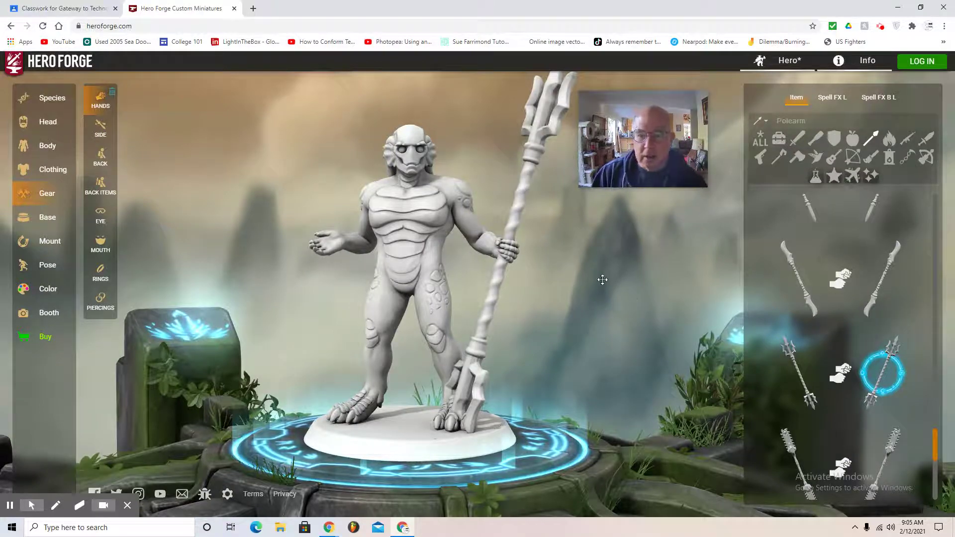
scroll(602, 280, down, 3)
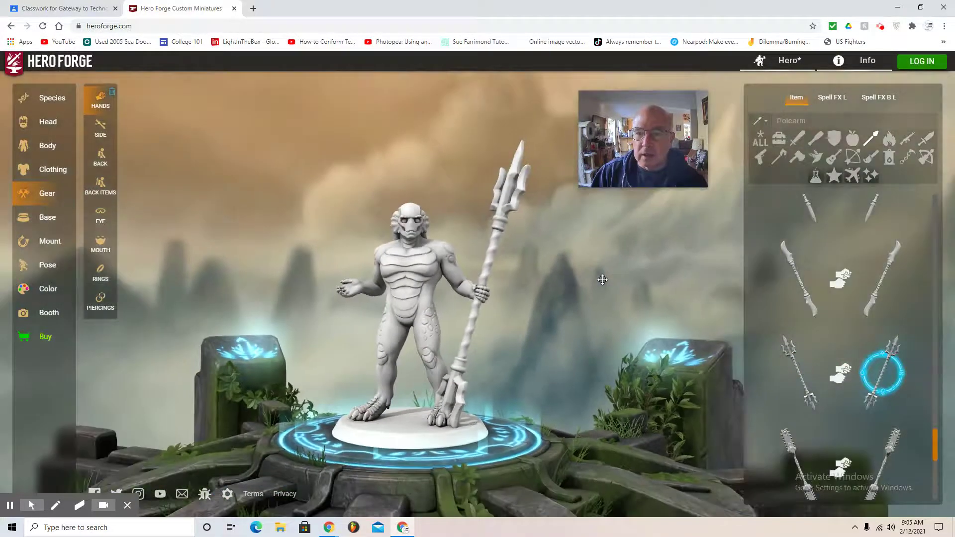
click(842, 374)
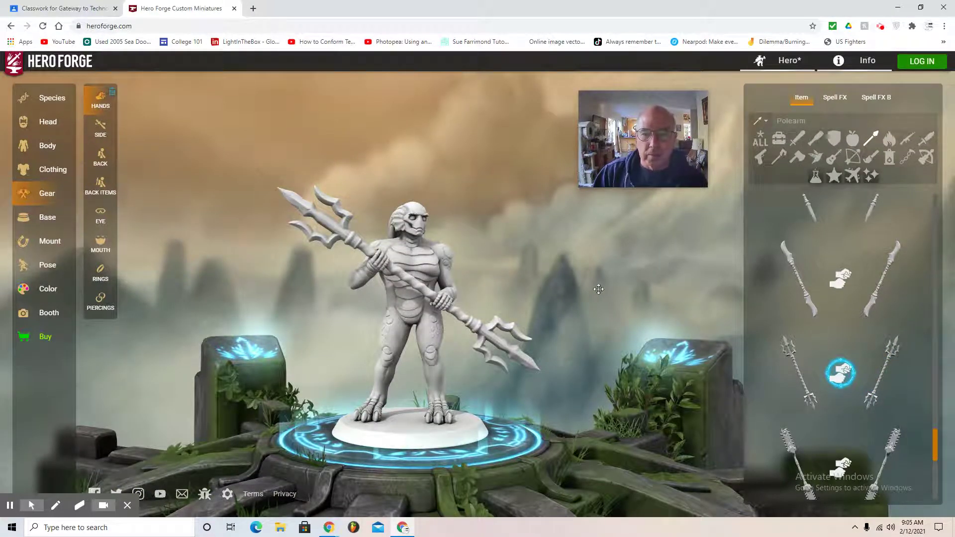
- Colour the figure's body with the green dragon-skin preset
click(49, 294)
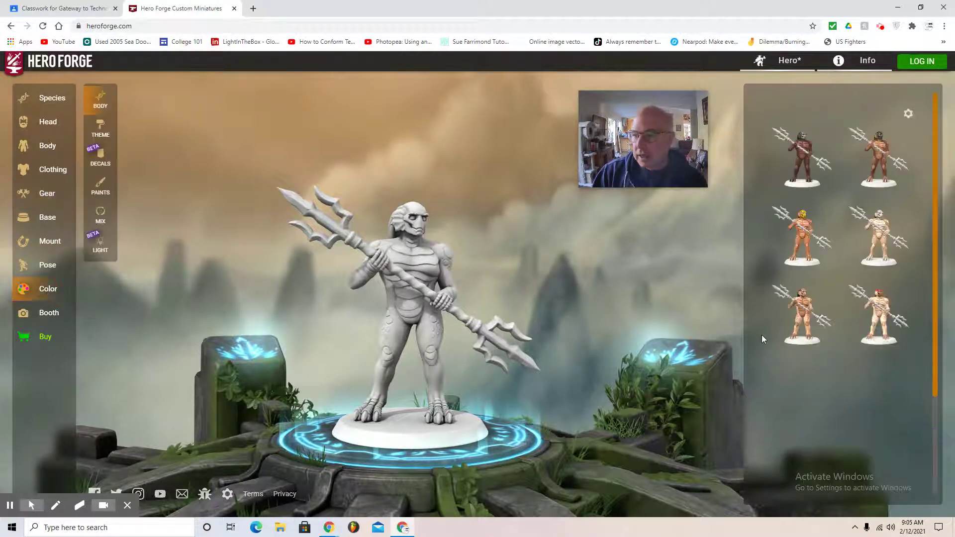
scroll(825, 342, down, 3)
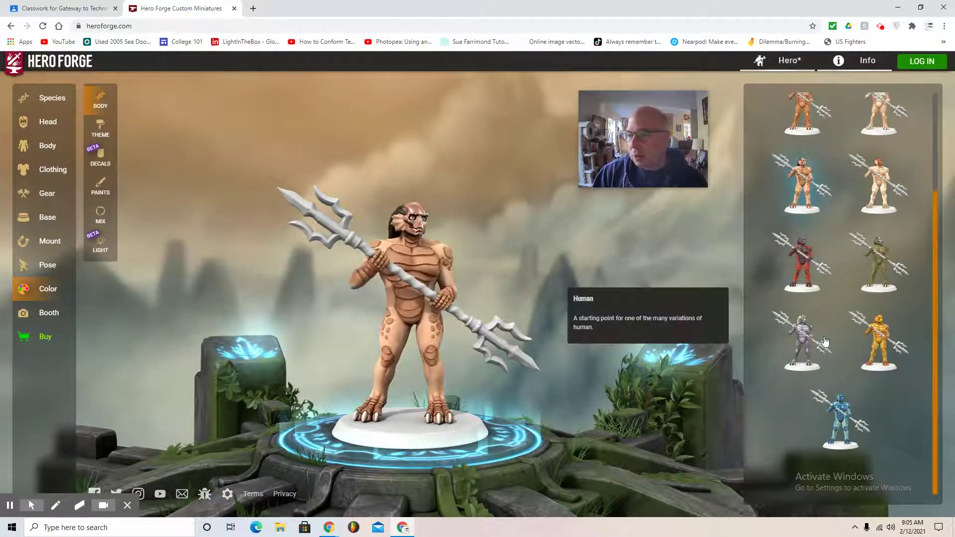
click(880, 265)
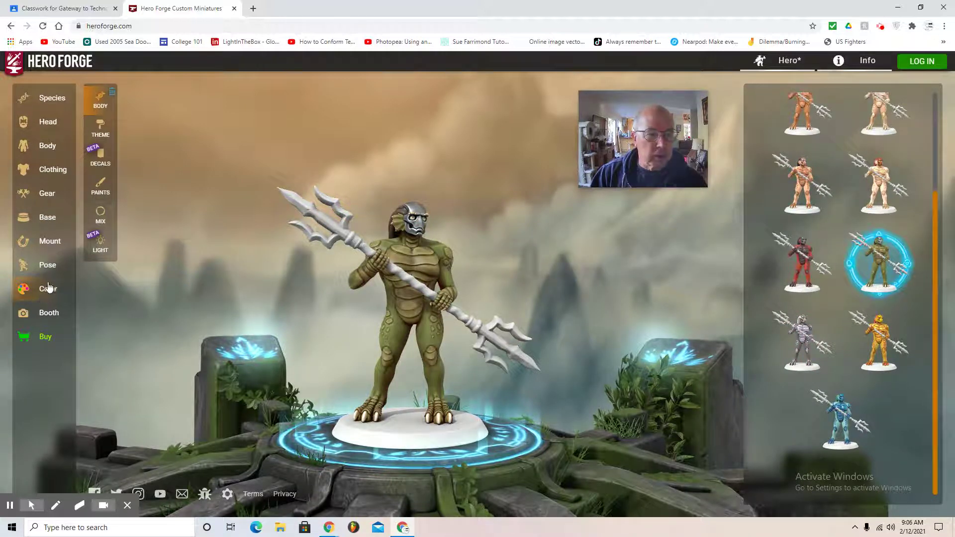
- Paint both trident heads dark red and the prong tips at both ends bright yellow
click(109, 187)
click(319, 217)
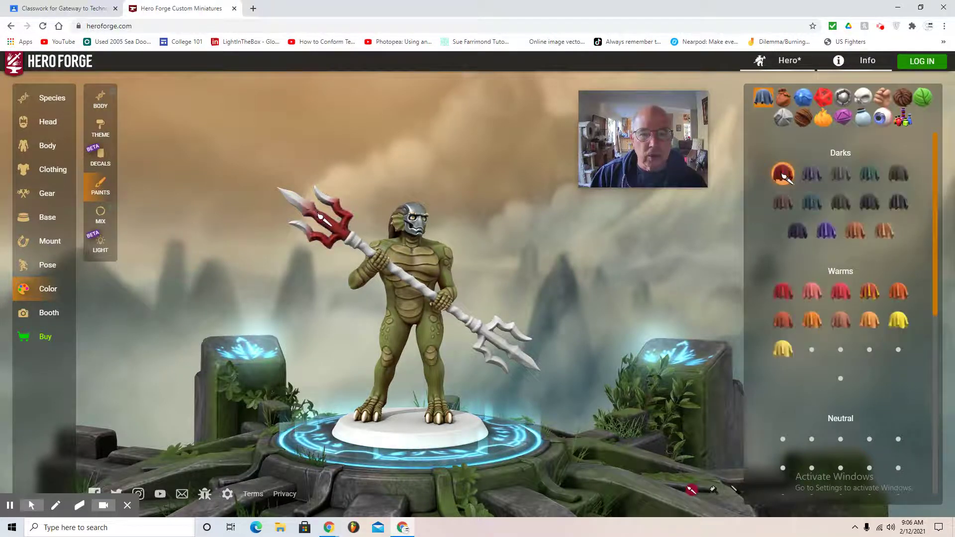
click(413, 263)
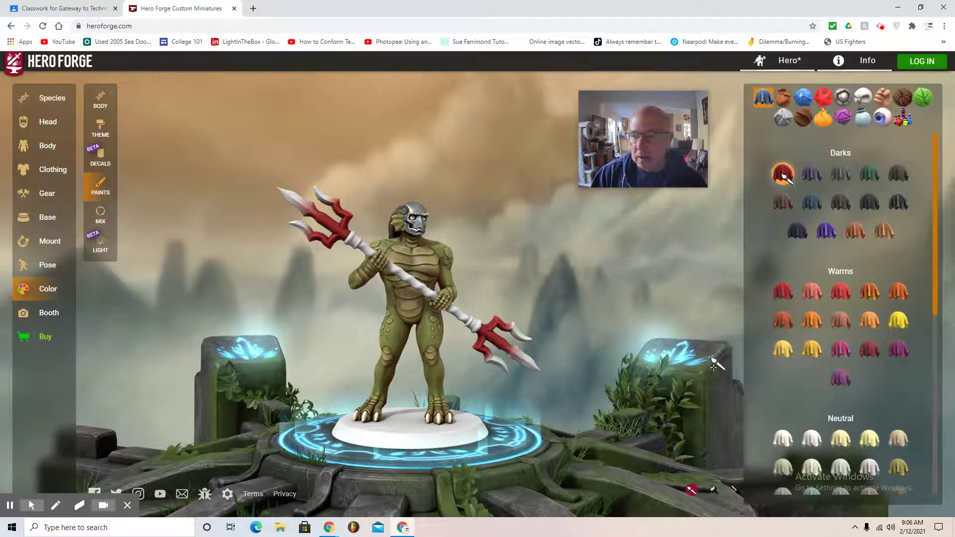
click(903, 324)
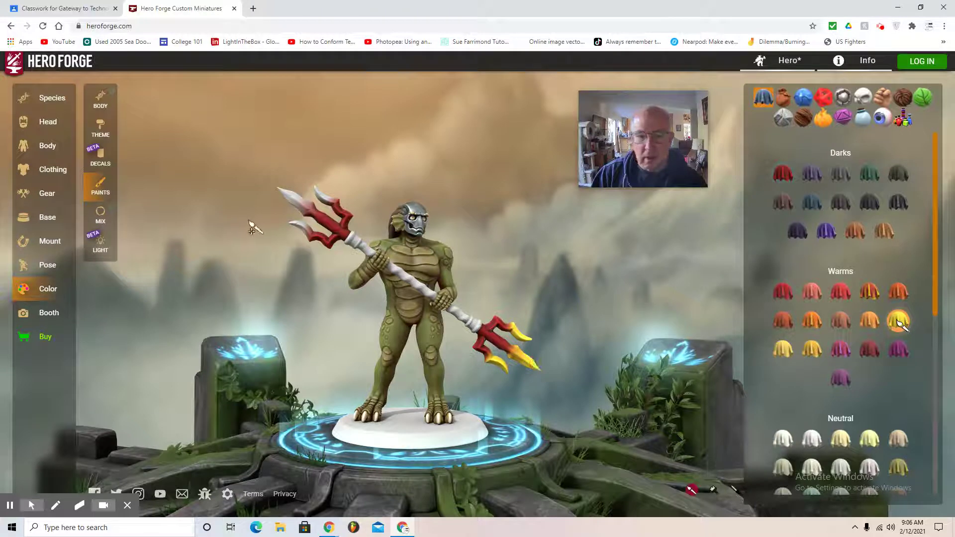
click(296, 204)
click(398, 348)
key(ctrl+z)
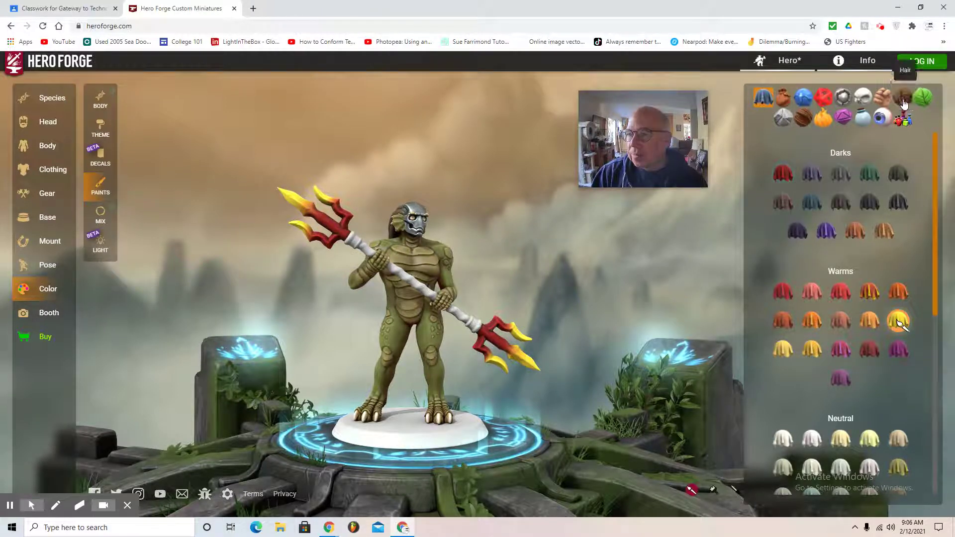
- Paint the trident's twisted shaft in two alternating natural wood tones, reddish orange and light golden
click(804, 118)
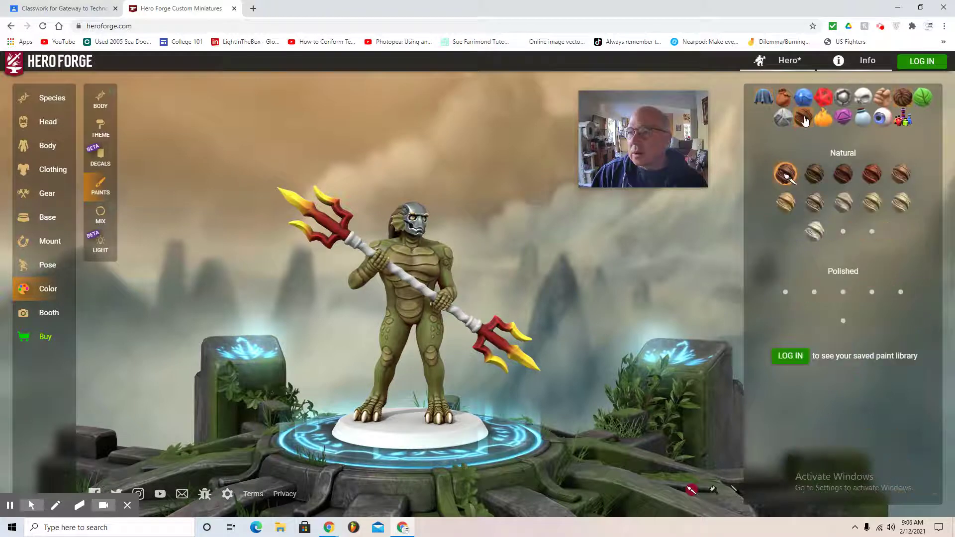
click(816, 297)
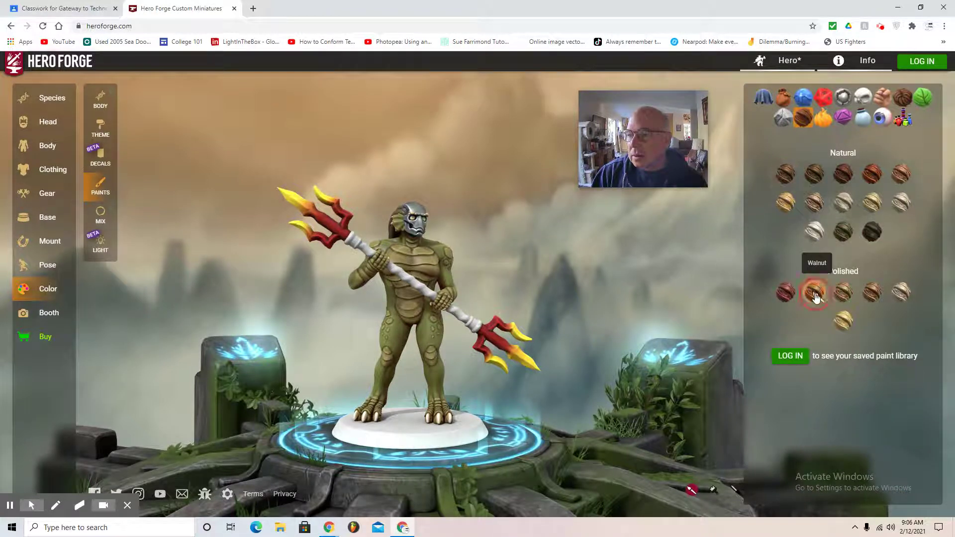
click(422, 292)
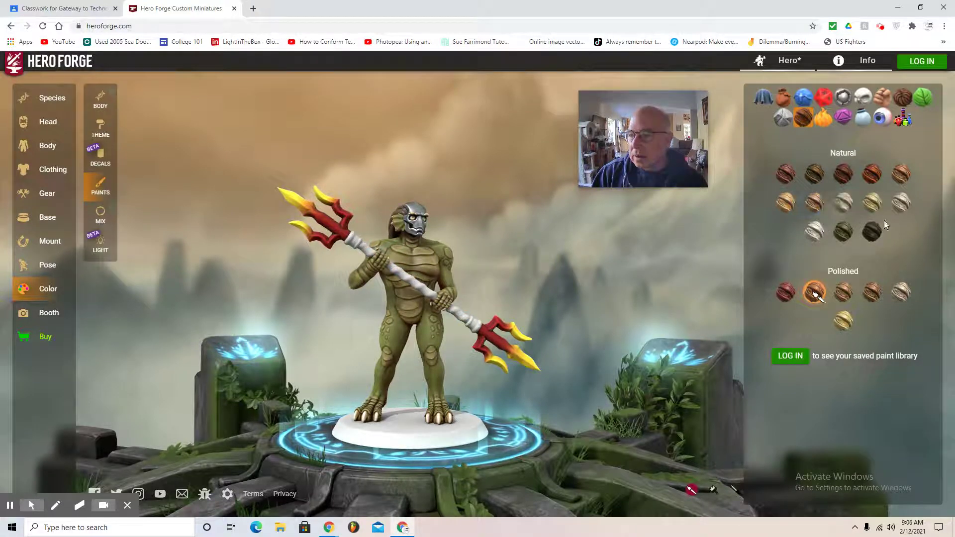
click(873, 175)
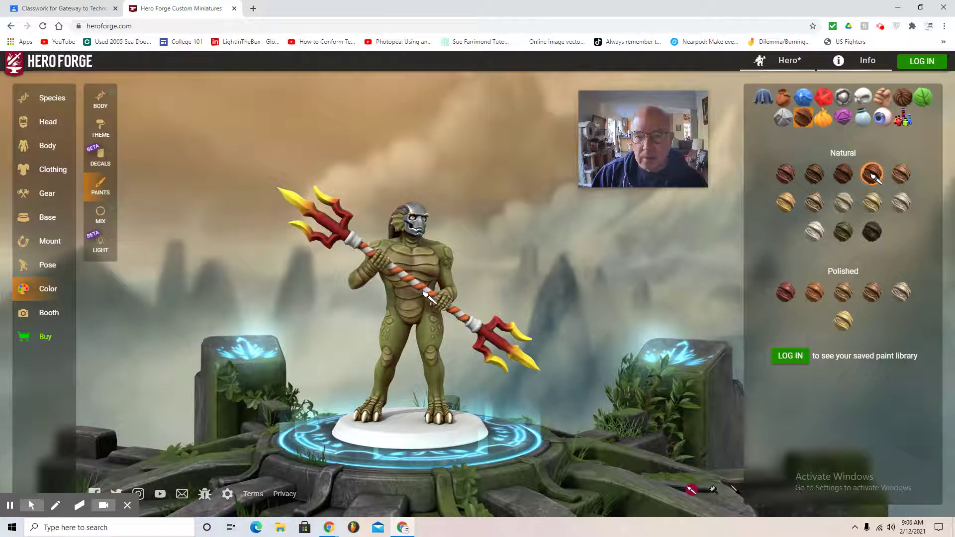
click(786, 202)
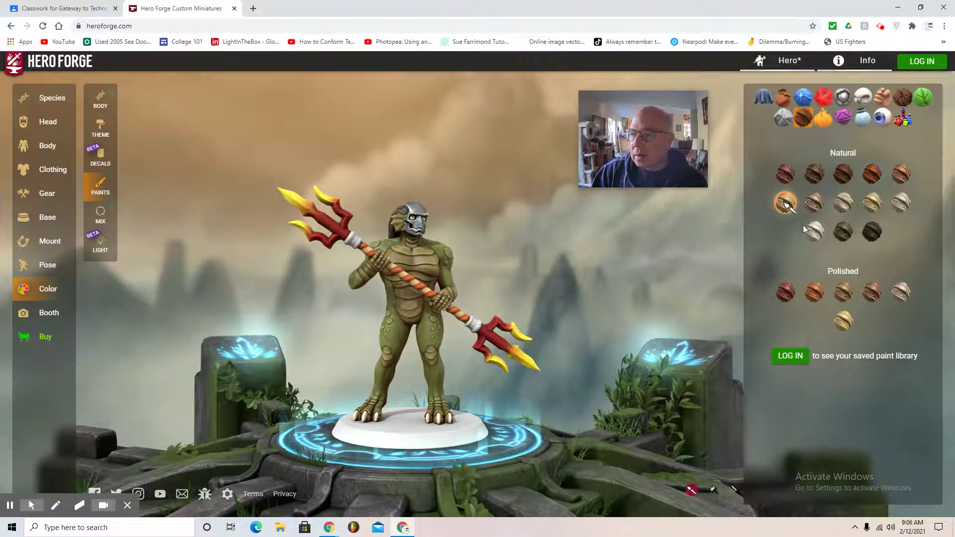
- Paint both trident collars weathered gold metal and the figure's chest, belly and leg scale plates coloured green metal
click(841, 99)
click(899, 174)
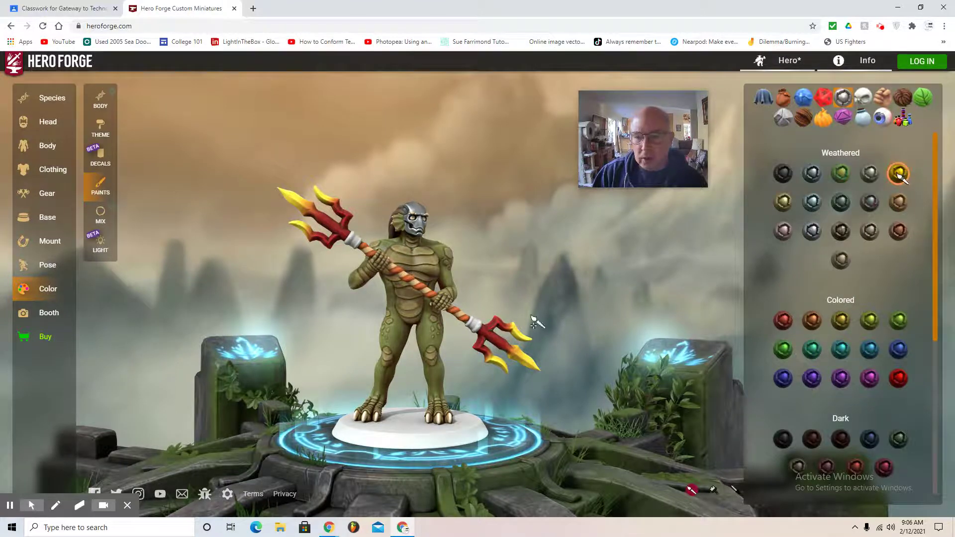
click(475, 326)
click(356, 243)
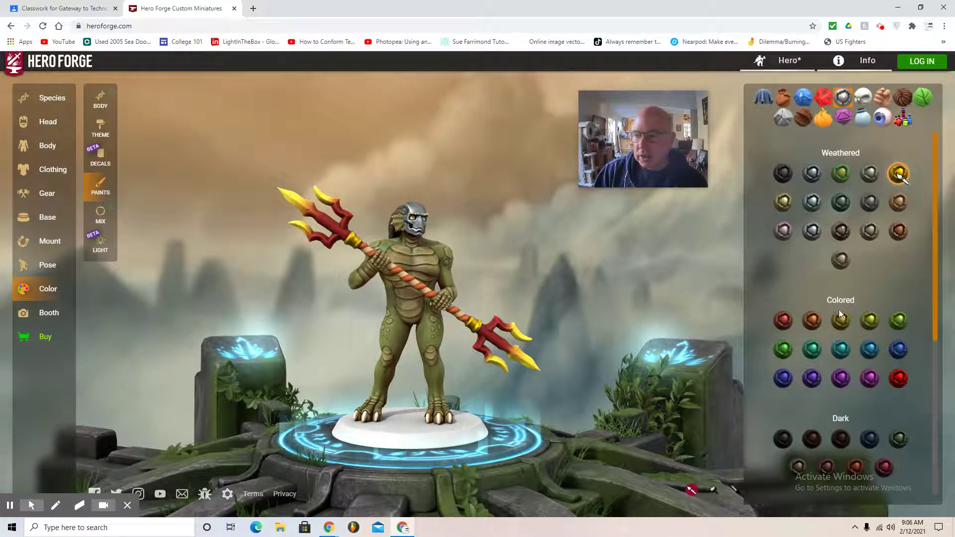
click(901, 329)
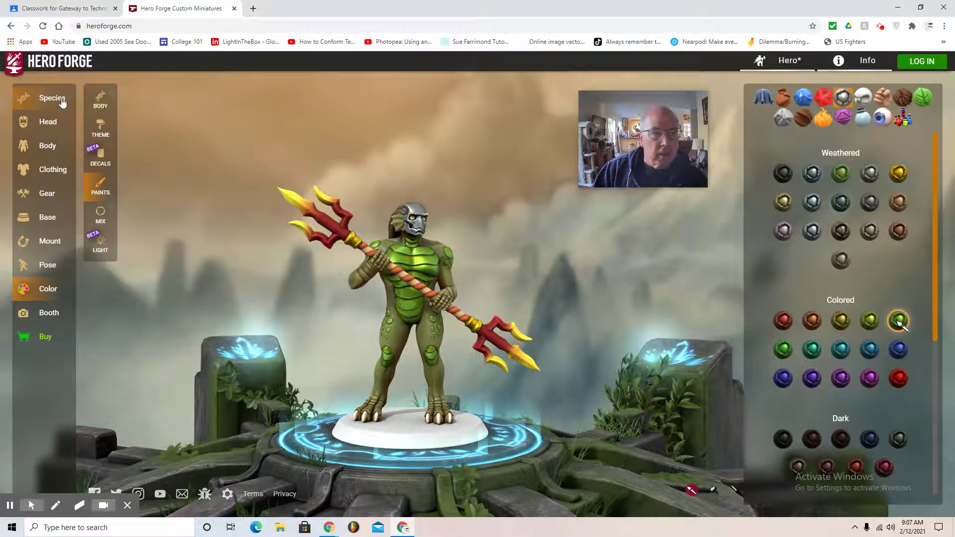
- Frame the whole figure at a slight angle, take a screenshot of the character and download the image
click(39, 98)
mouse_move(533, 254)
mouse_down()
mouse_move(497, 268)
mouse_move(546, 270)
mouse_move(592, 249)
mouse_move(574, 251)
mouse_move(565, 273)
mouse_move(546, 251)
mouse_up()
scroll(548, 252, up, 3)
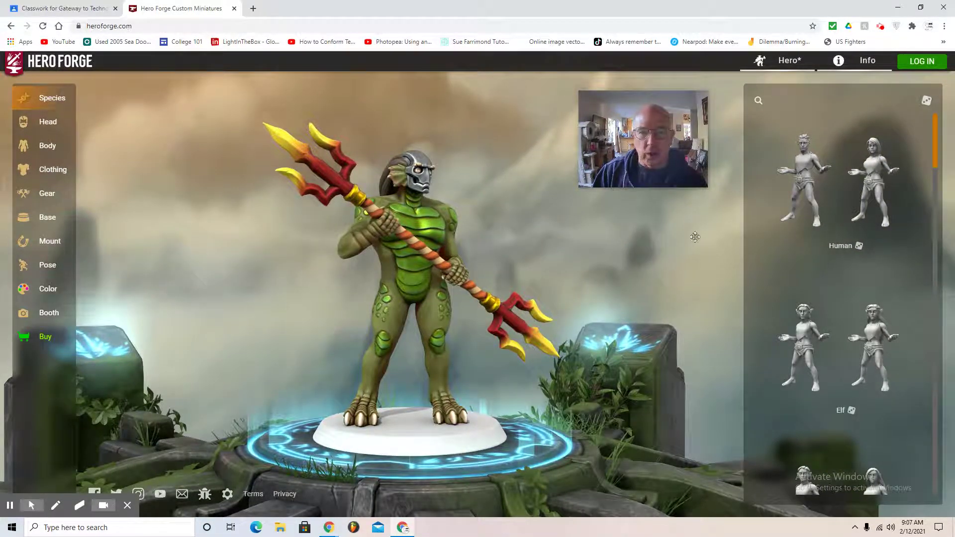
click(791, 63)
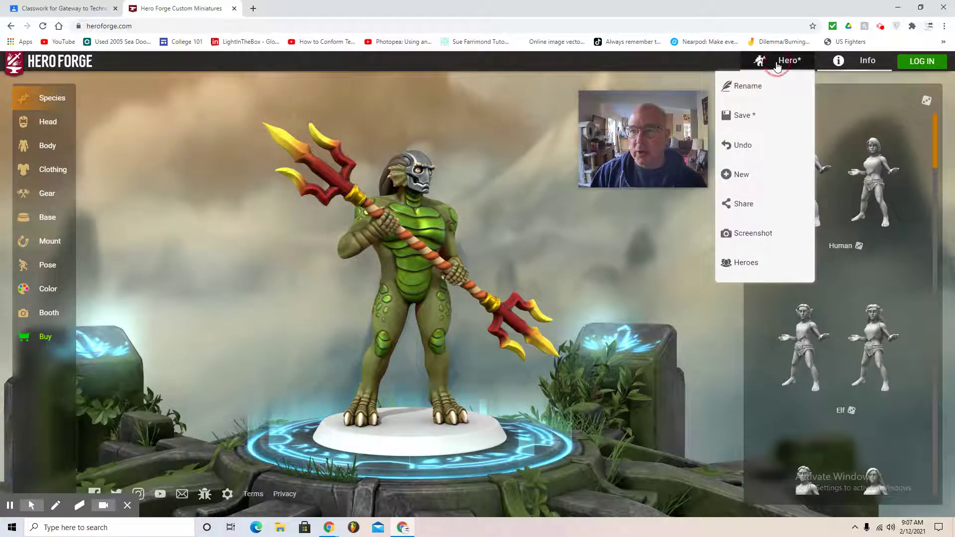
click(748, 238)
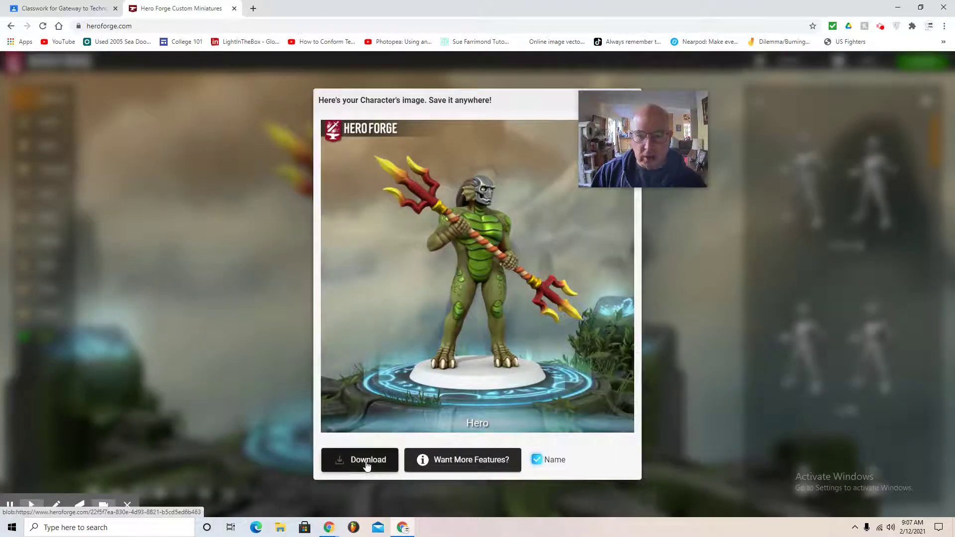
click(368, 462)
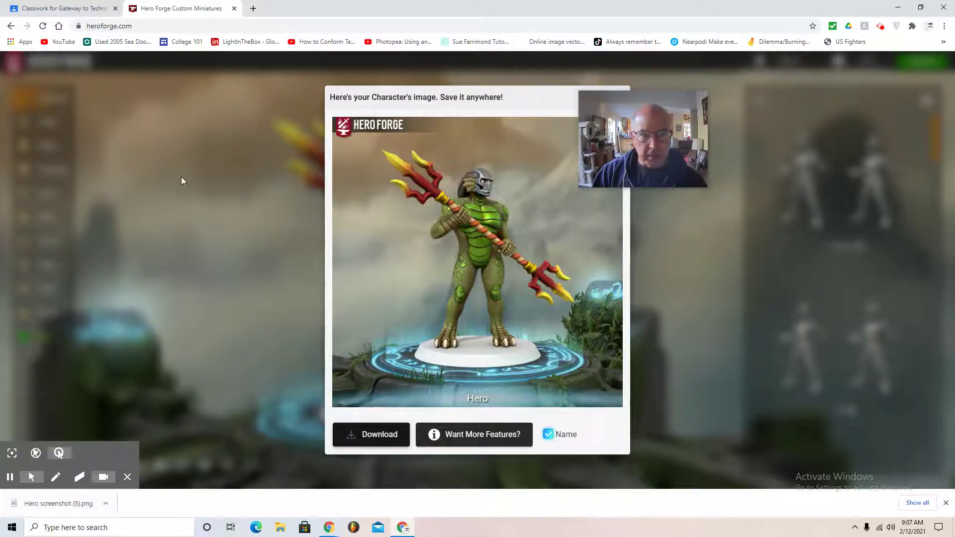
click(253, 9)
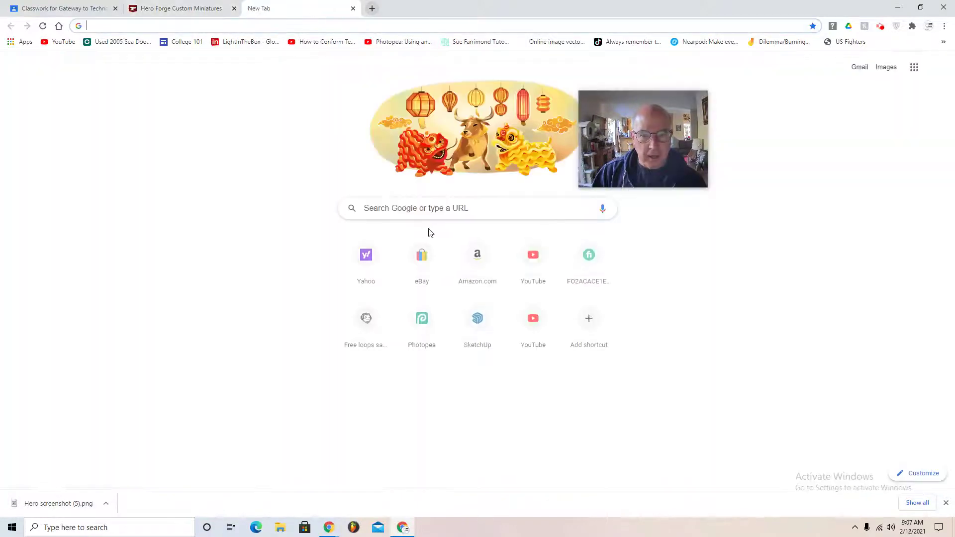
click(418, 209)
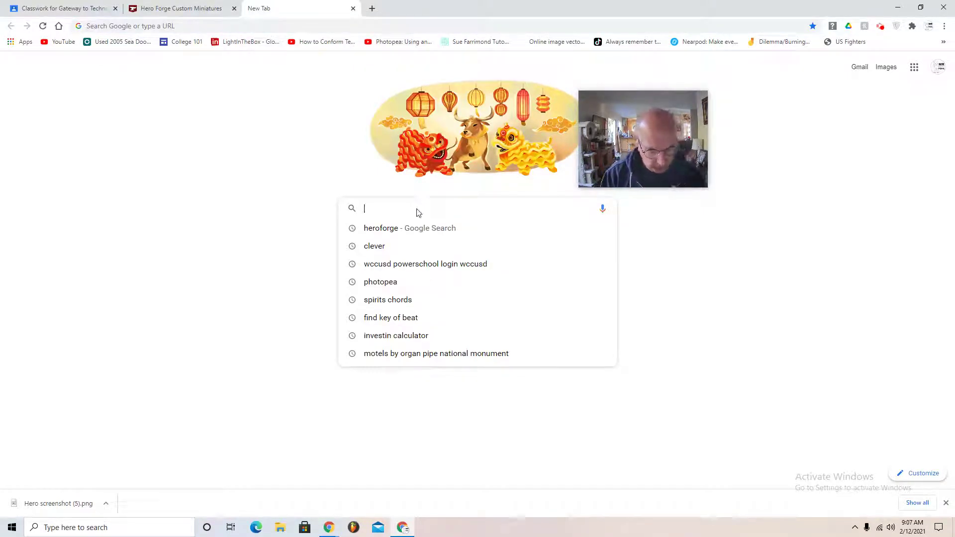
text(www)
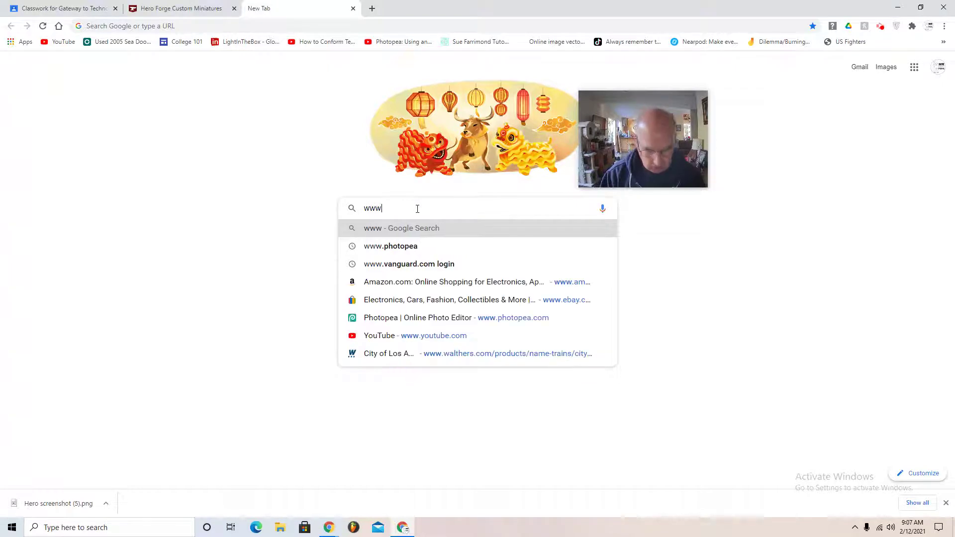
text(1.photpea)
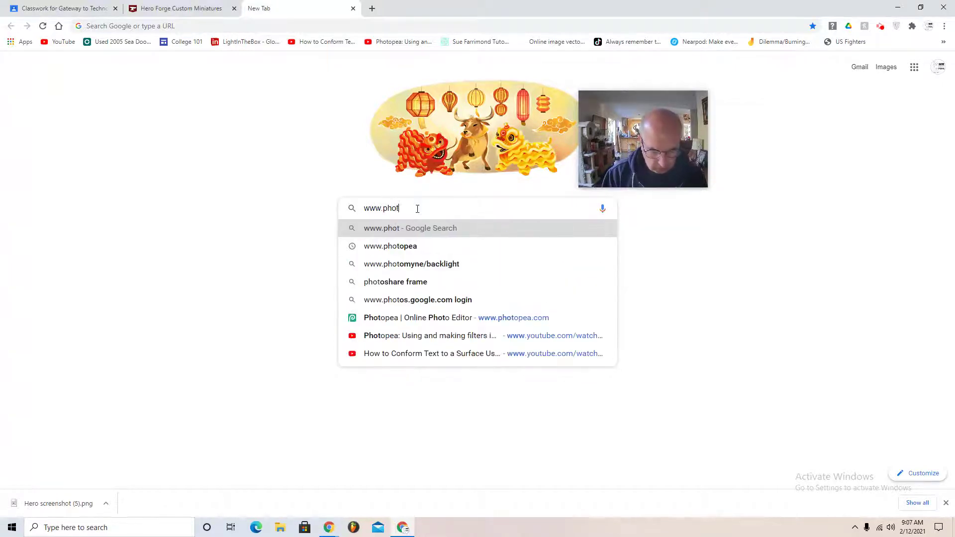
text(.com)
key(Return)
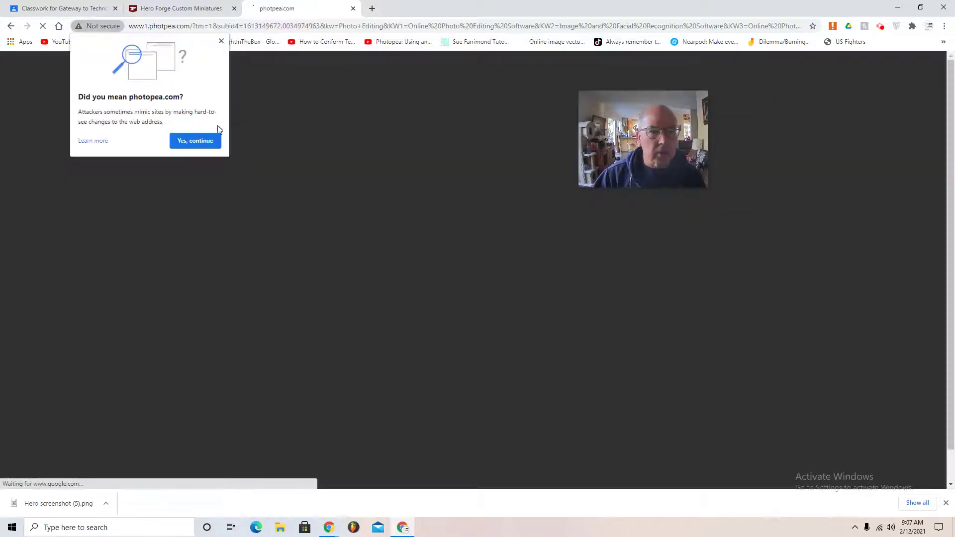
click(221, 42)
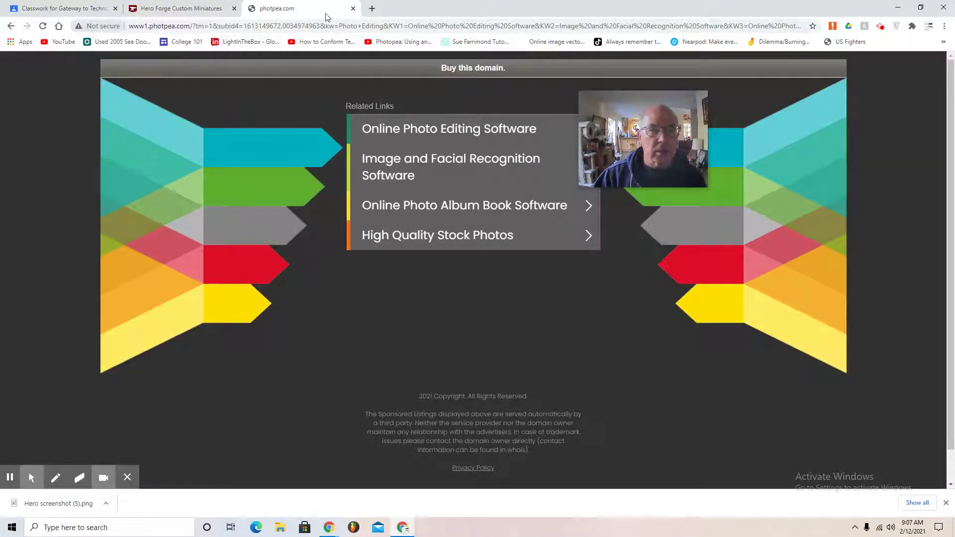
click(353, 9)
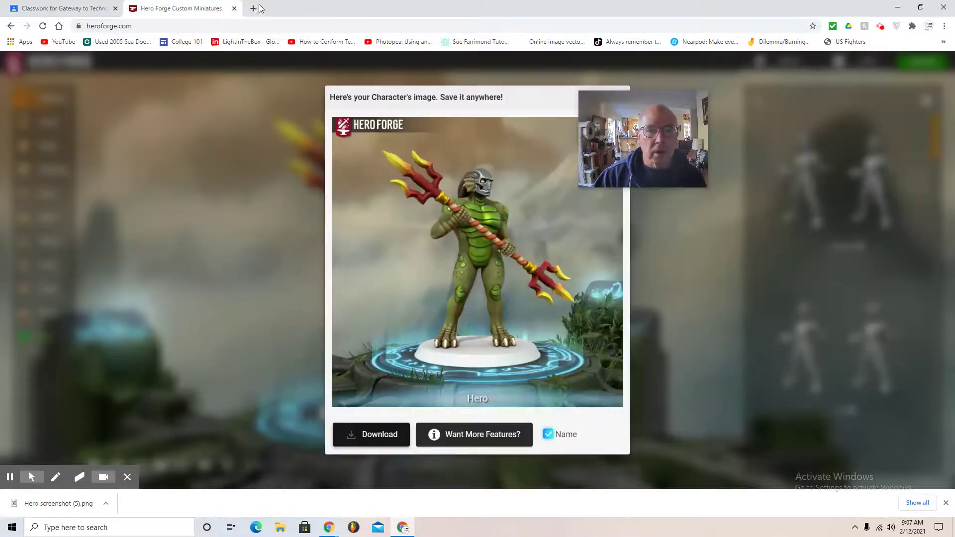
click(253, 9)
click(377, 210)
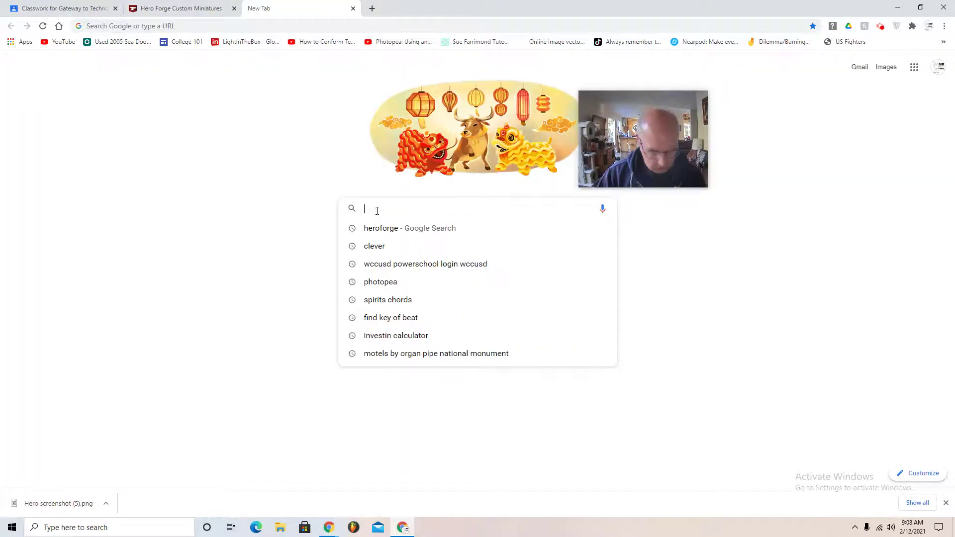
text(www.)
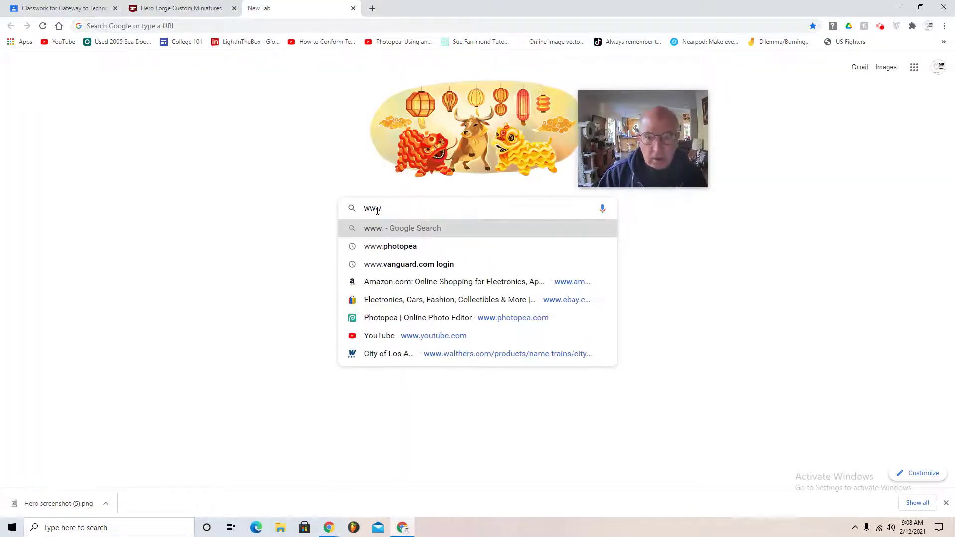
click(412, 248)
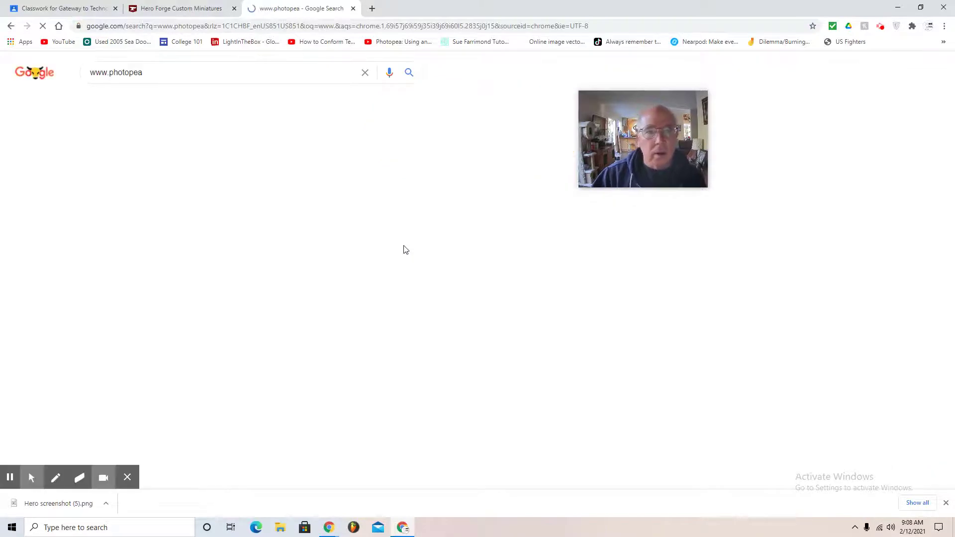
click(207, 175)
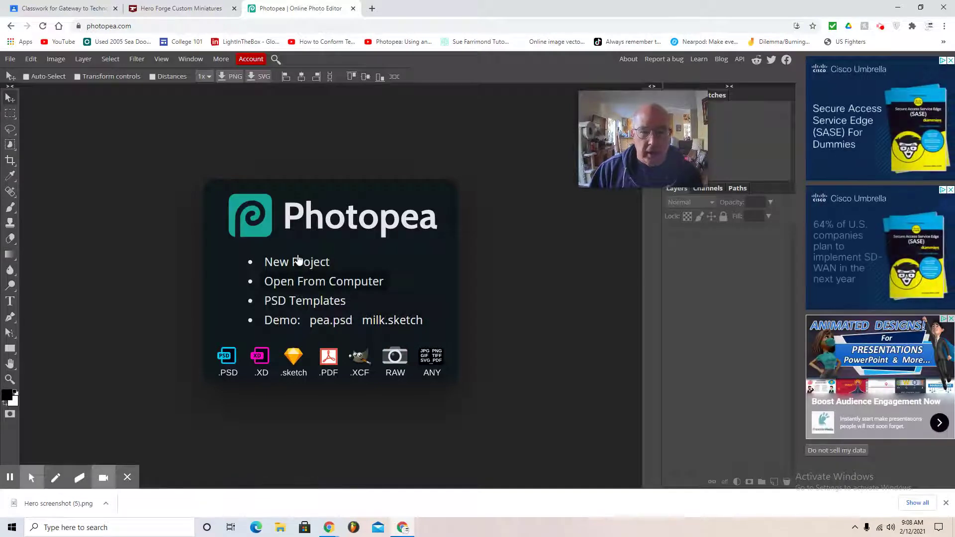
- Open the image Hero screenshot (5) from the Downloads folder
click(317, 287)
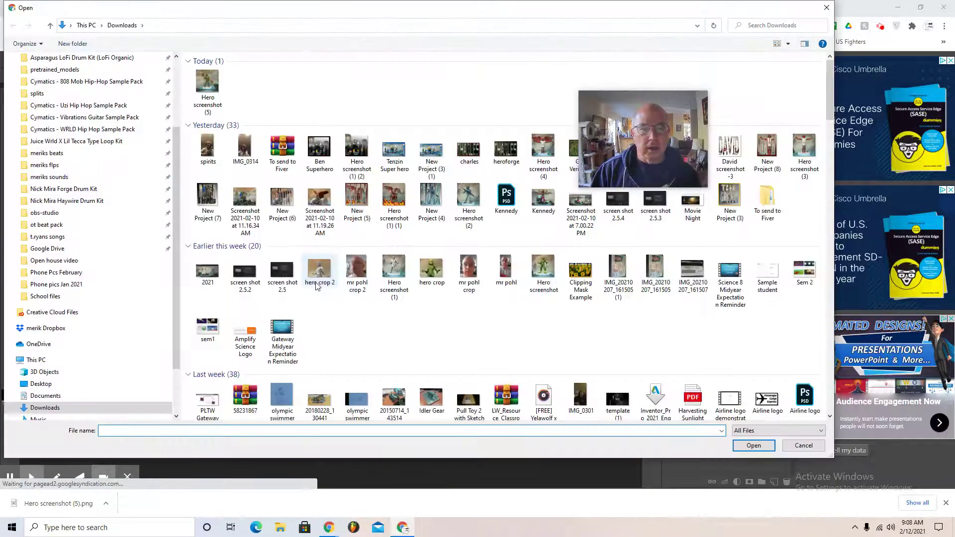
click(205, 82)
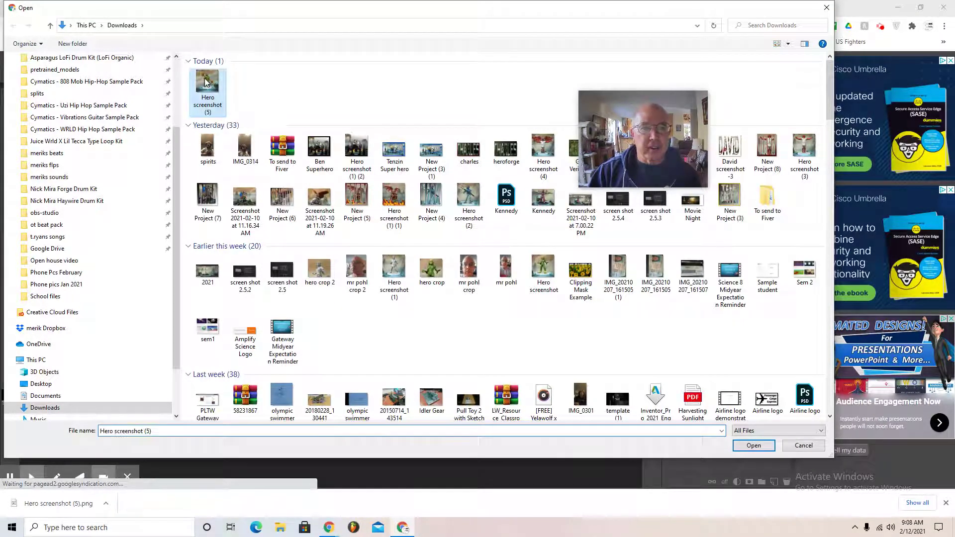
click(755, 446)
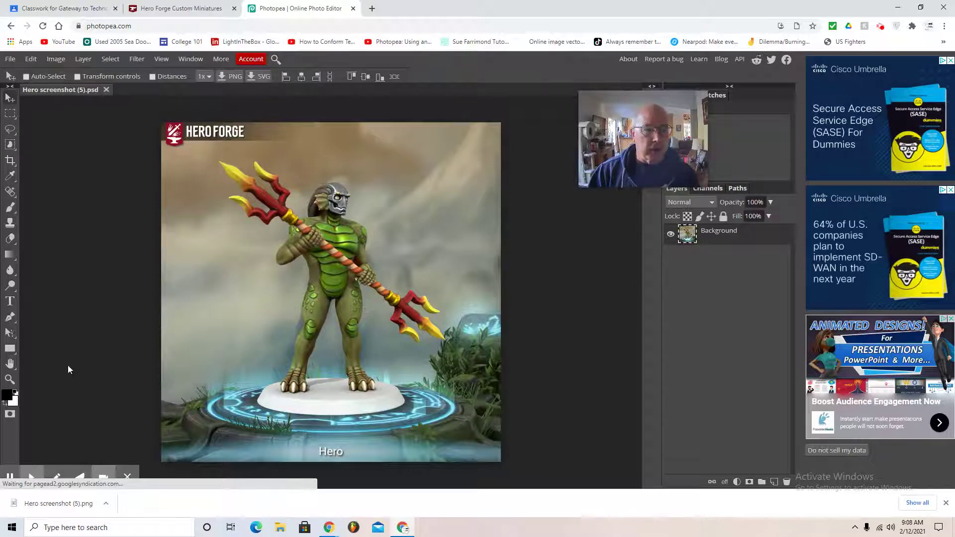
- Start a text layer on the image beside the figure and set its font to JungleFever
click(9, 301)
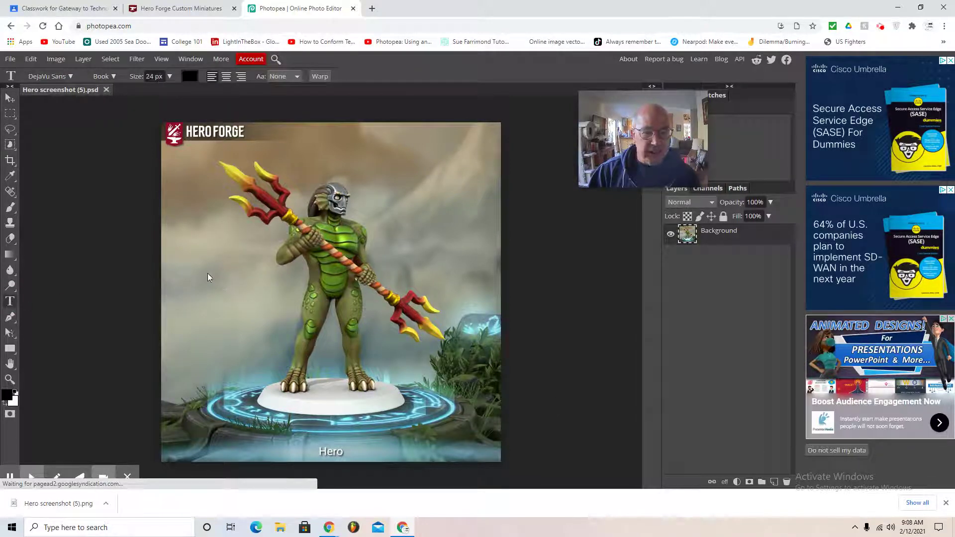
click(207, 273)
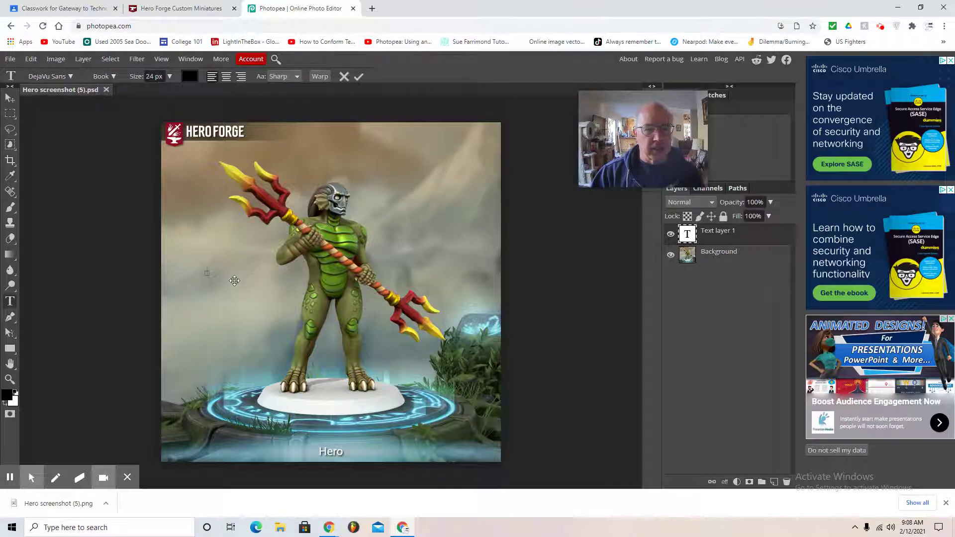
click(71, 76)
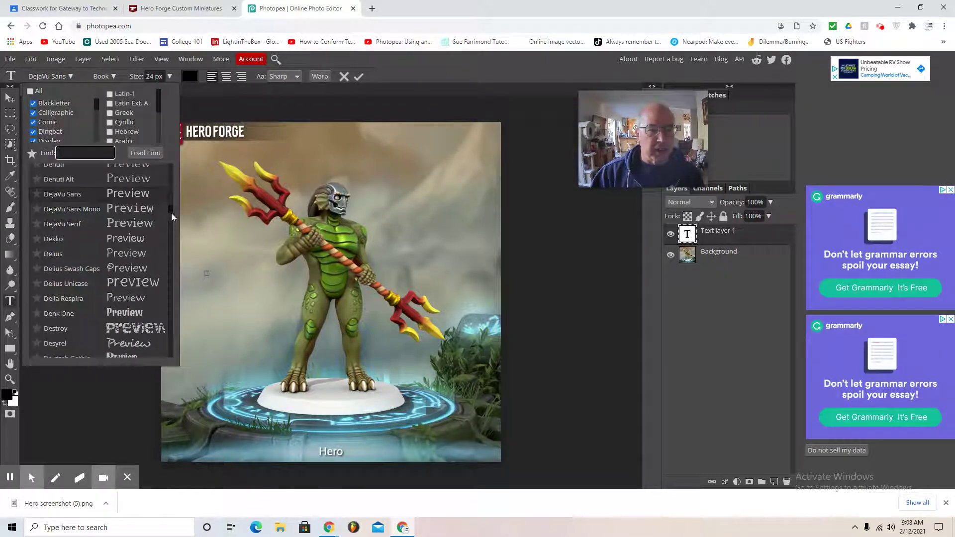
drag(169, 210, 171, 247)
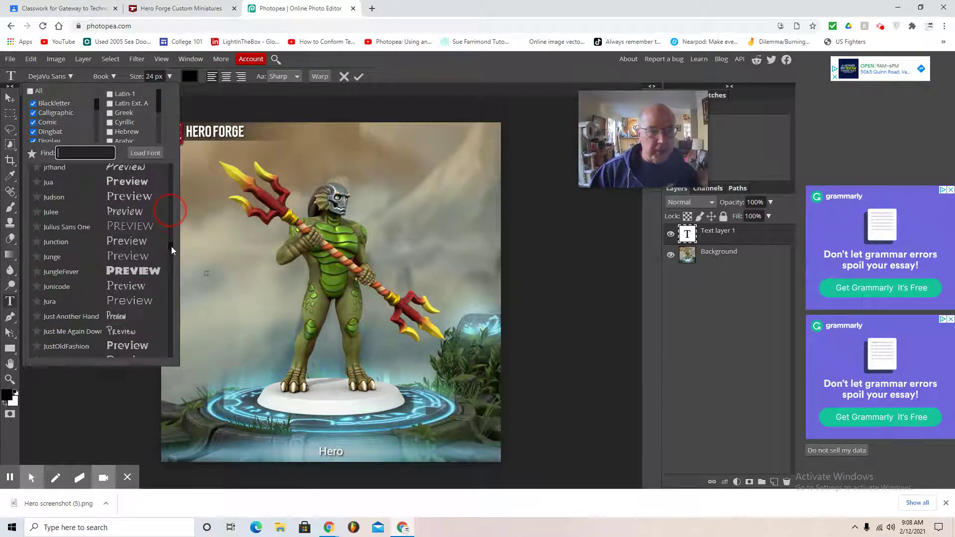
click(120, 271)
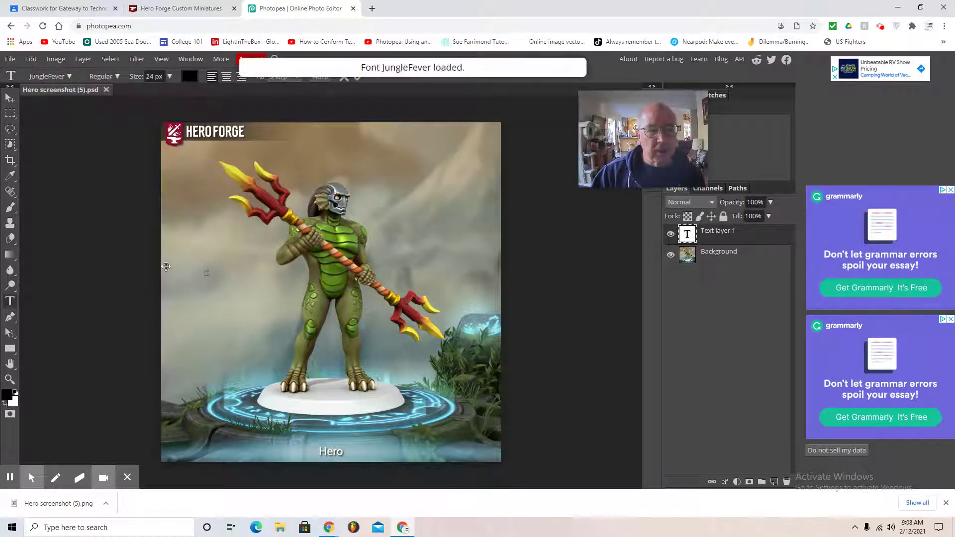
- Set the text size to 150 px and enter the first name in capital letters
click(169, 77)
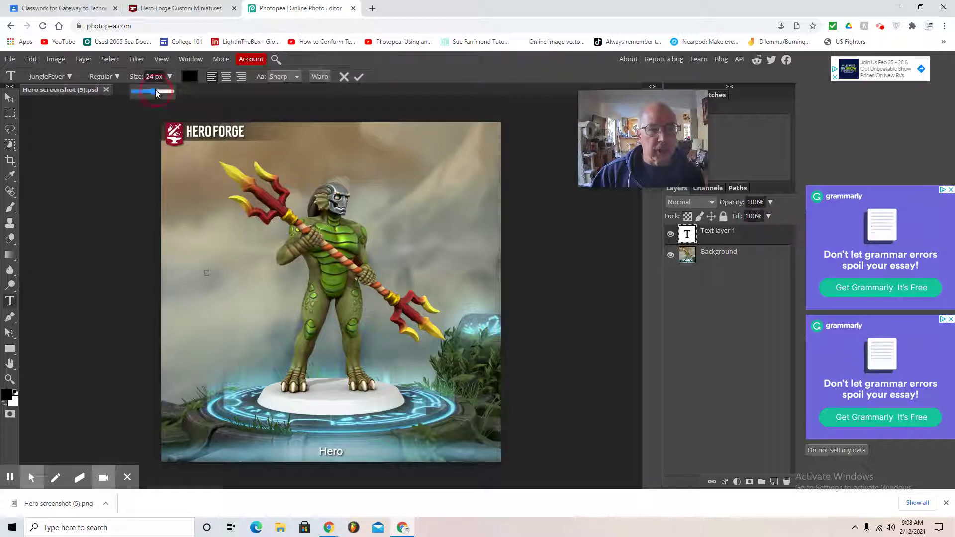
drag(155, 91, 182, 99)
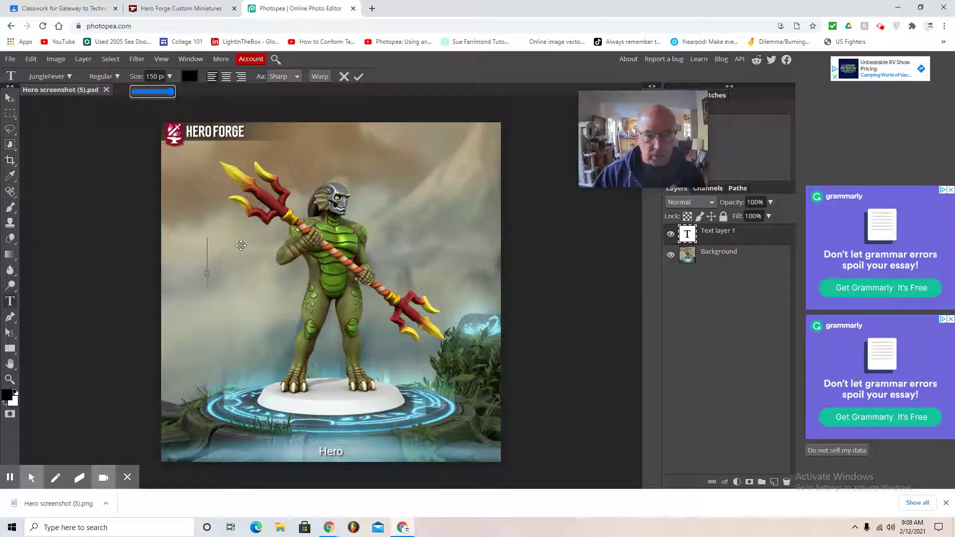
click(238, 247)
text(MA)
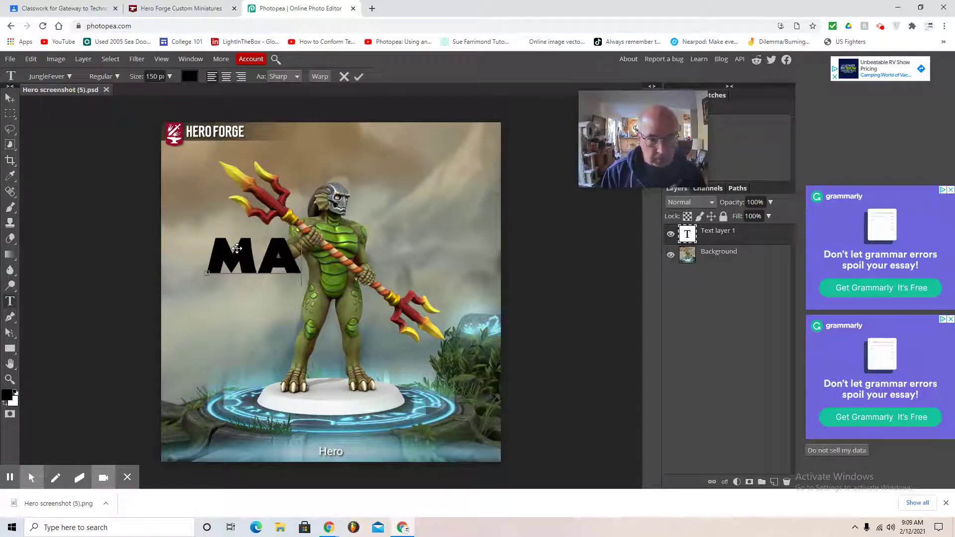
text(RK)
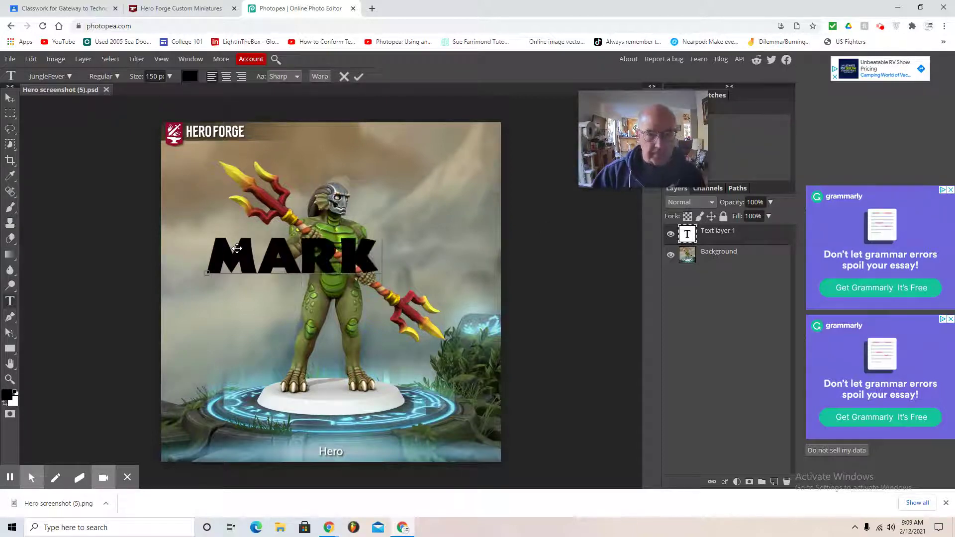
- Scale the name text to about 163% width and 671% height so the letters cover most of the figure
click(31, 60)
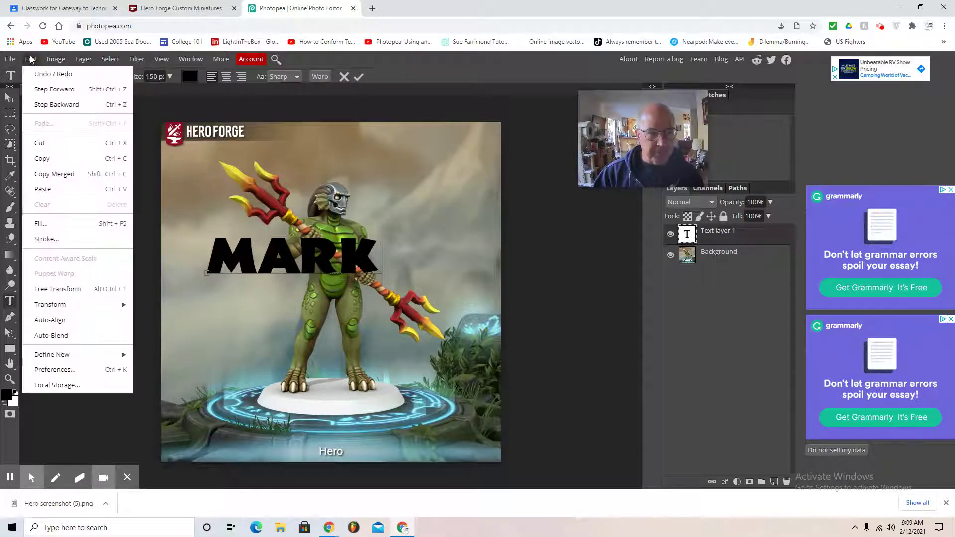
mouse_move(119, 305)
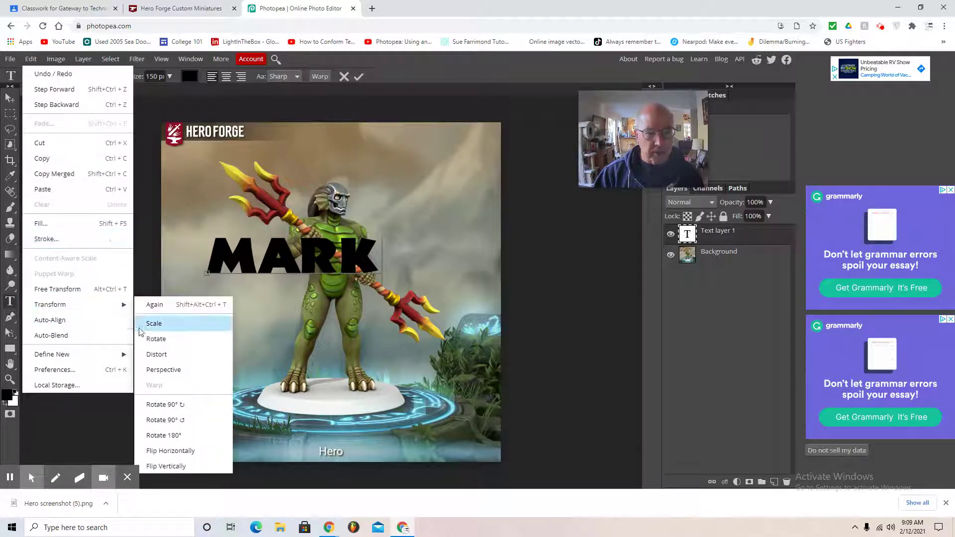
click(155, 325)
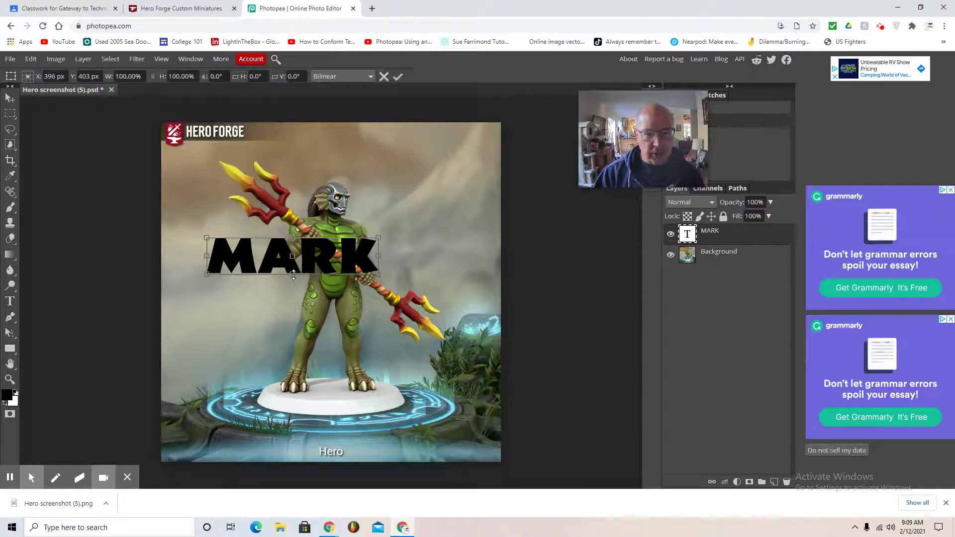
drag(294, 275, 292, 400)
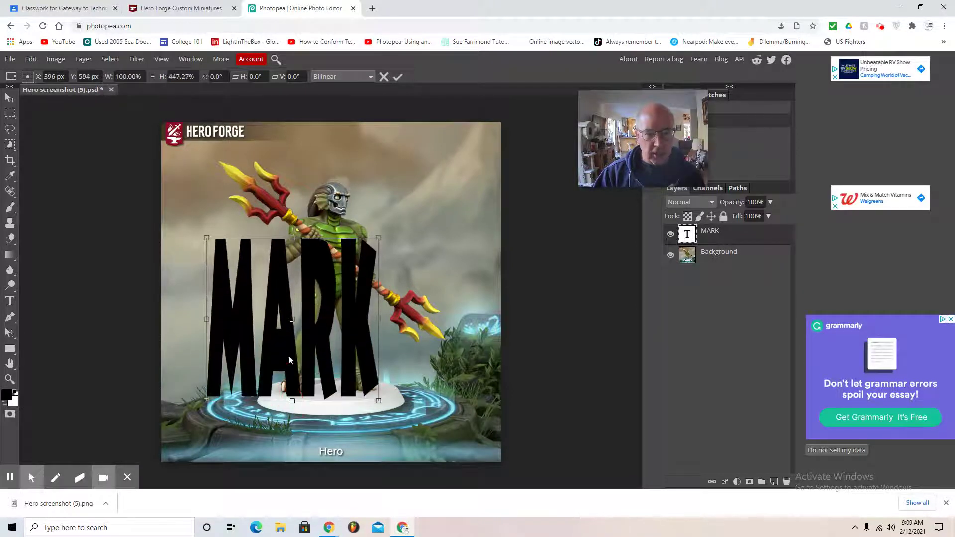
drag(290, 238, 289, 155)
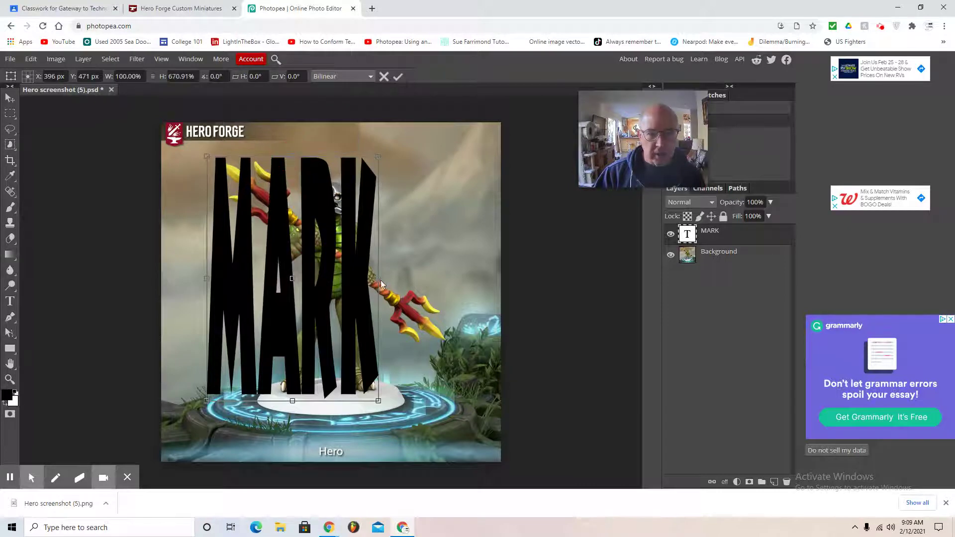
drag(379, 280, 465, 284)
drag(206, 277, 168, 279)
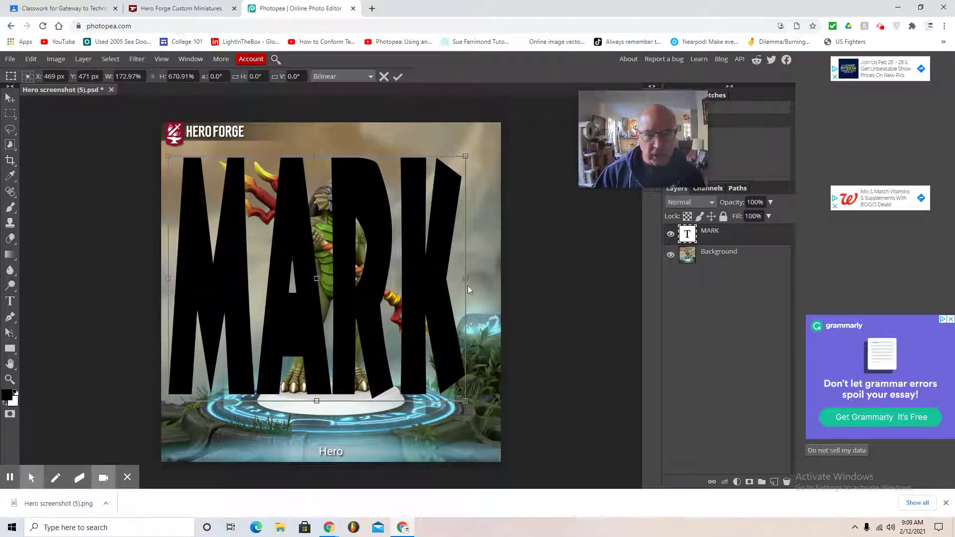
drag(465, 277, 454, 277)
drag(449, 278, 449, 278)
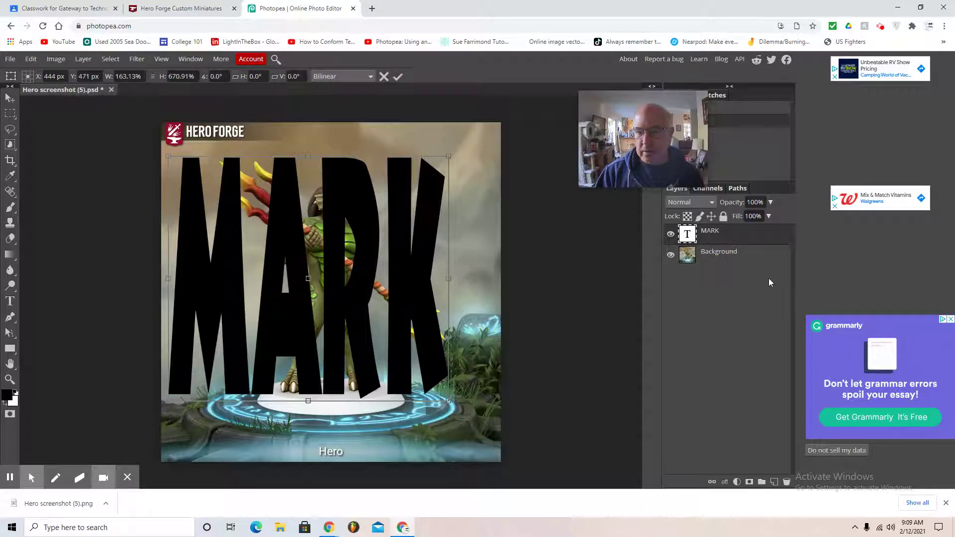
- Move the text layer below the Background layer and clip the Background image to the letters with a clipping mask
drag(718, 233, 718, 273)
click(714, 239)
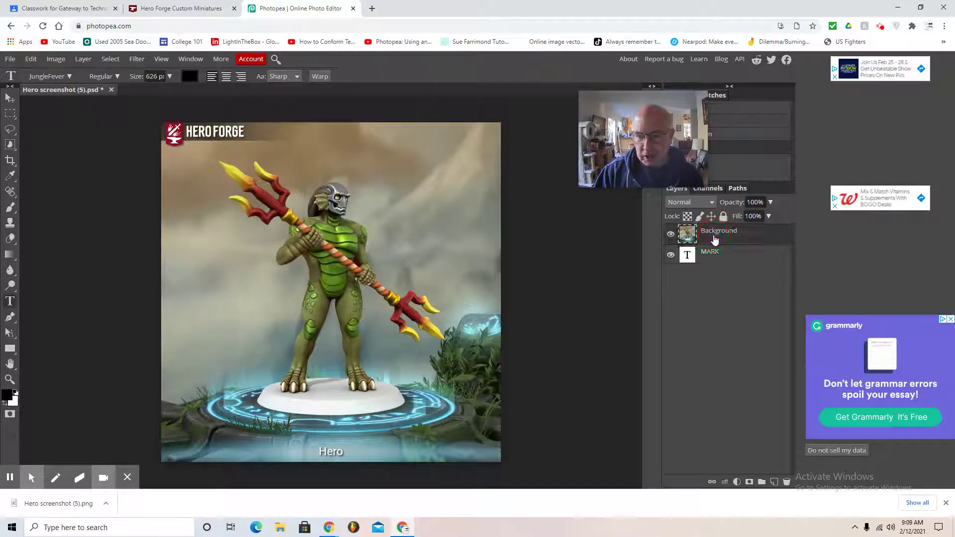
click(84, 59)
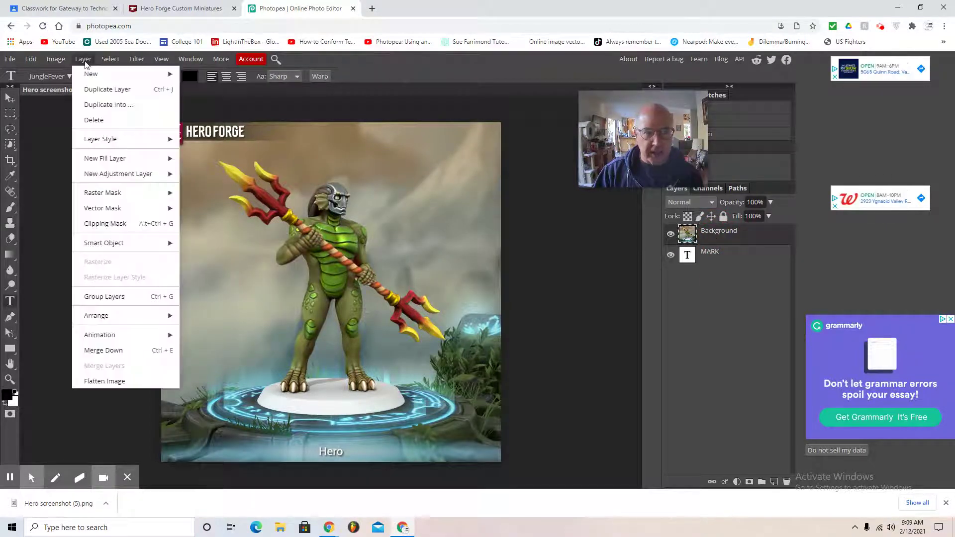
click(104, 224)
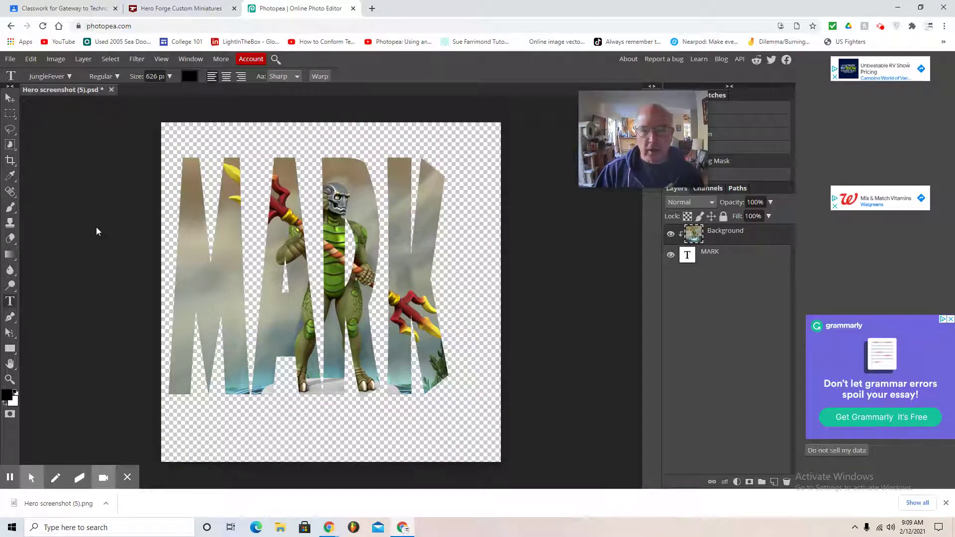
- Add a Bevel and Emboss layer style to the name text layer and move the style dialog clear of the artwork
click(713, 258)
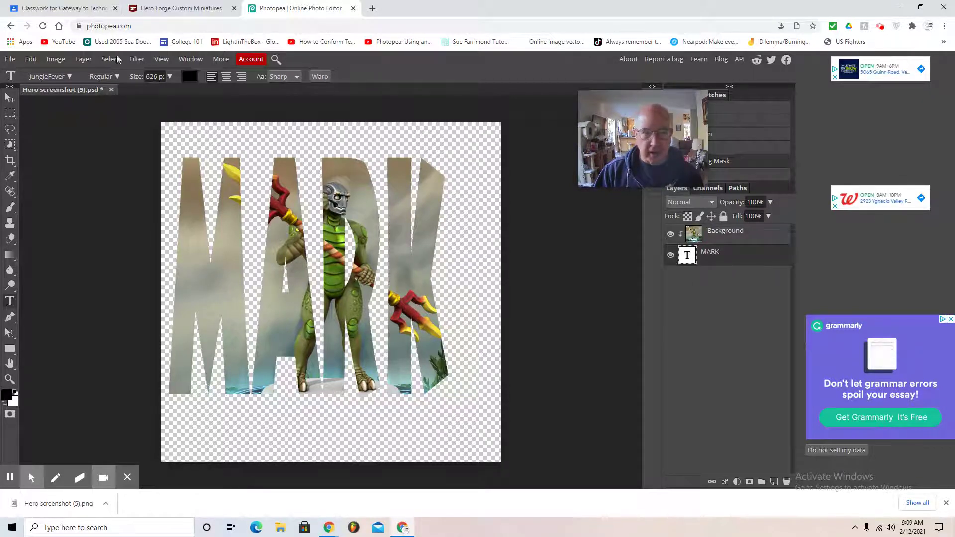
click(84, 59)
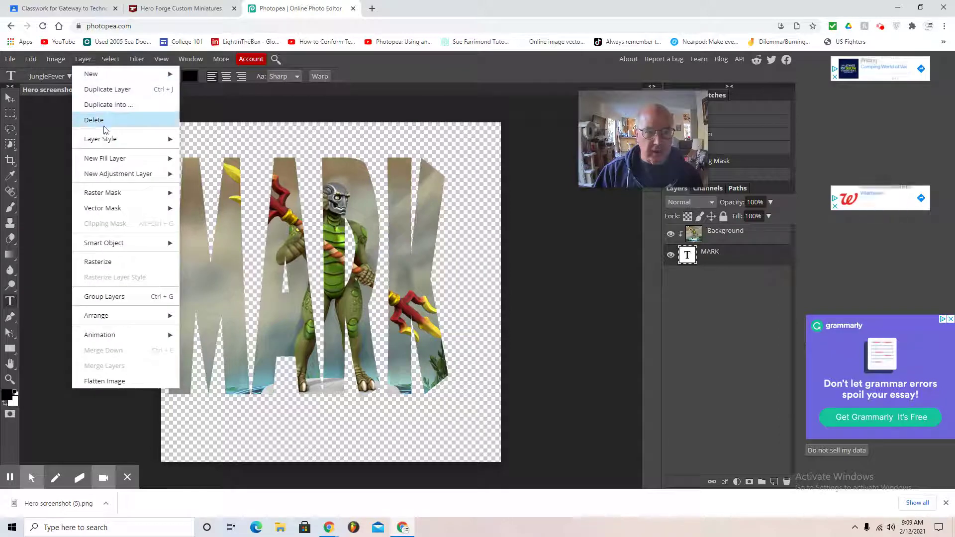
click(101, 139)
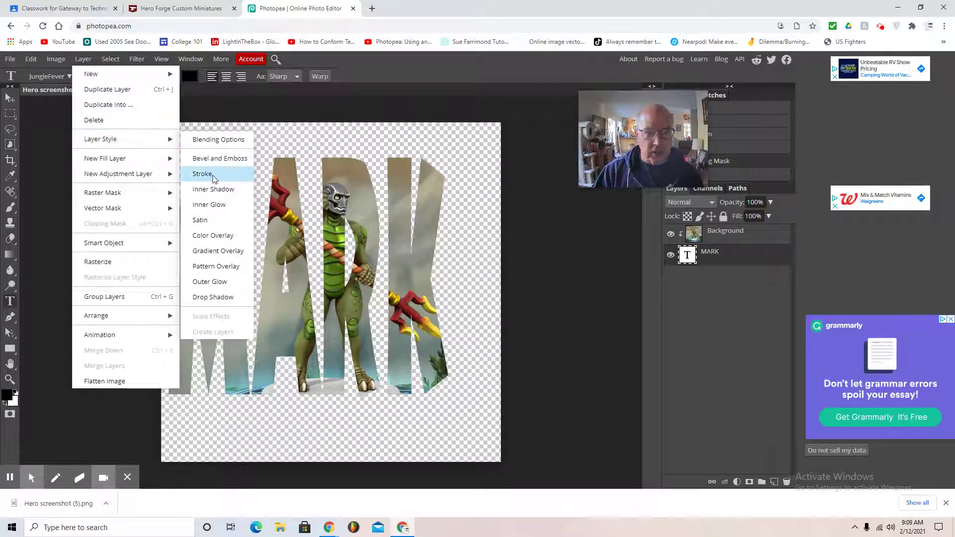
click(215, 159)
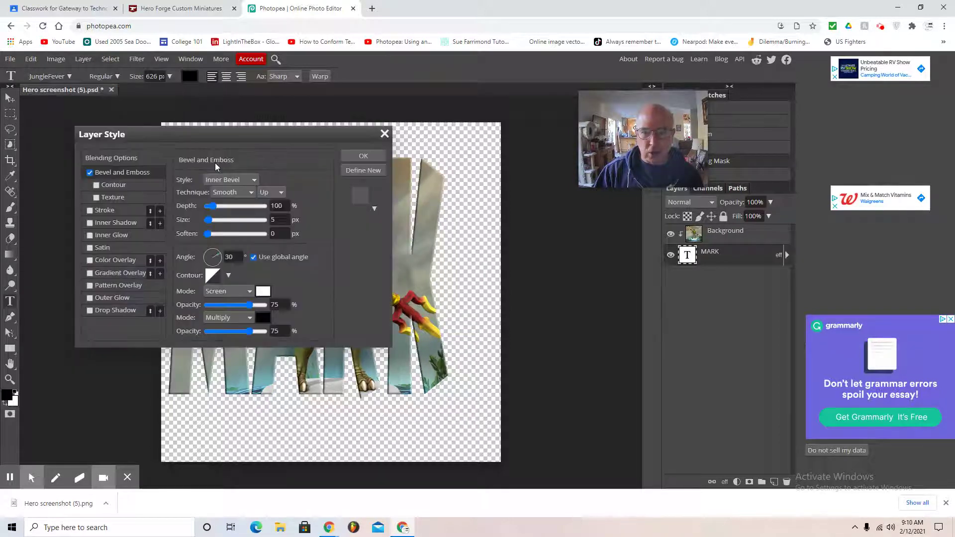
drag(239, 135, 676, 223)
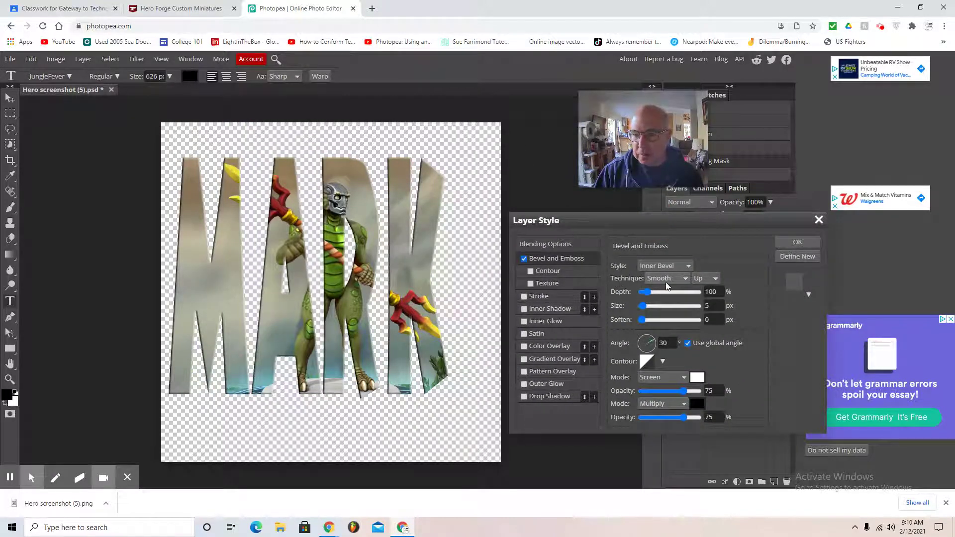
- Set the bevel technique to Chisel Hard with a depth of 260% and a size of 22 px, and apply the style
click(686, 279)
click(666, 305)
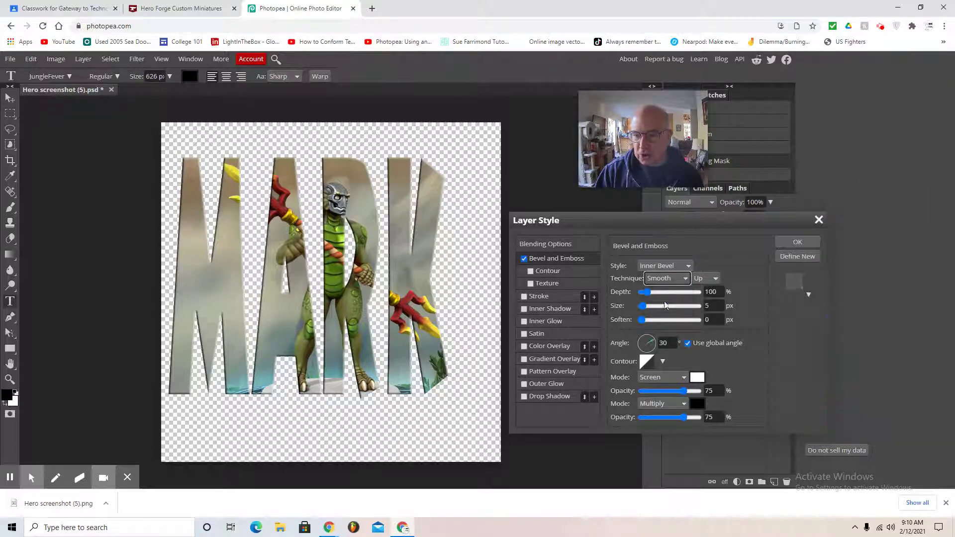
key(Down)
click(653, 294)
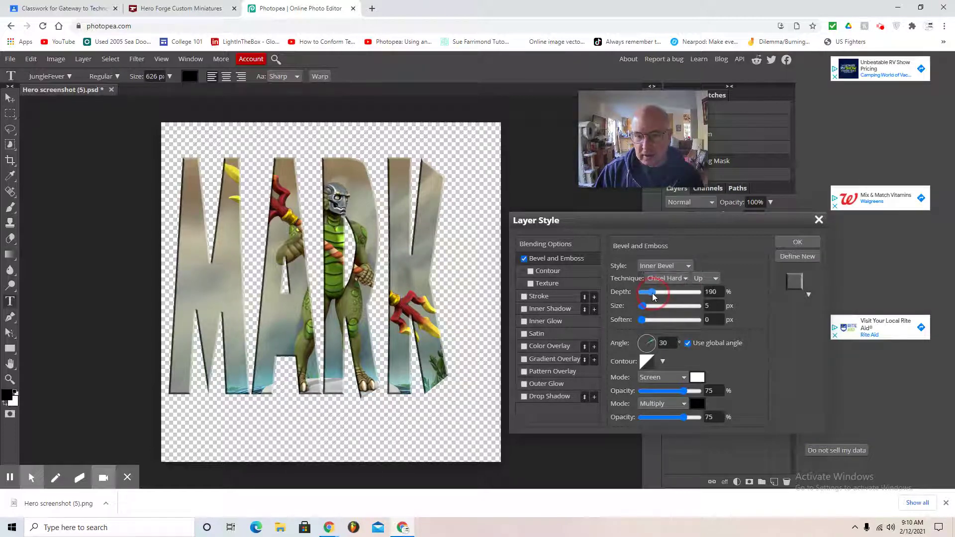
click(654, 306)
drag(654, 297, 648, 309)
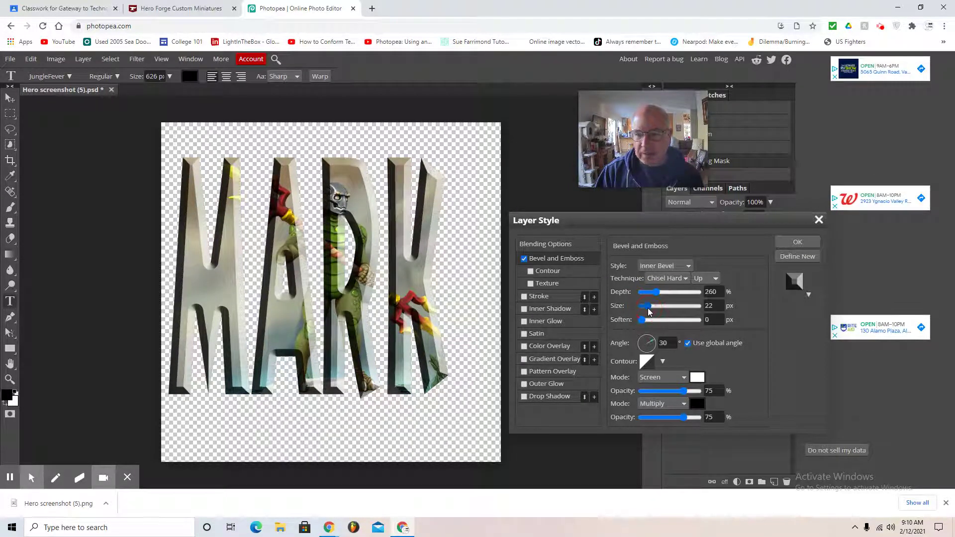
click(798, 242)
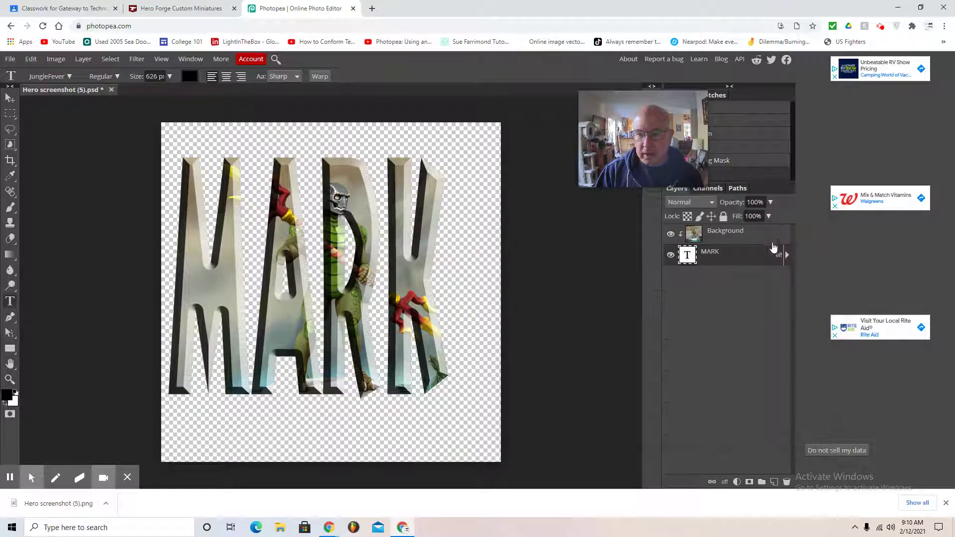
- Create a new empty layer and place it below the name text layer
click(85, 60)
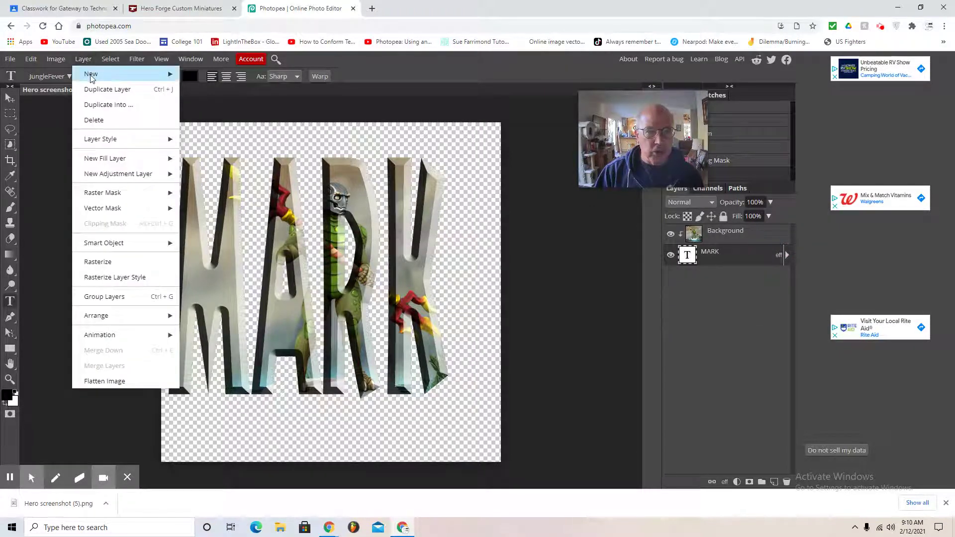
mouse_move(91, 73)
click(200, 74)
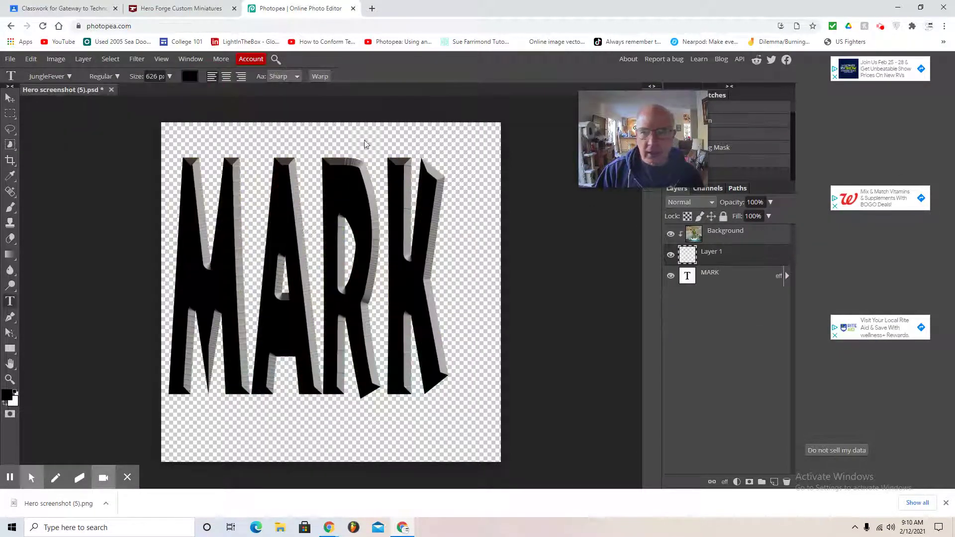
click(718, 255)
drag(718, 255, 718, 298)
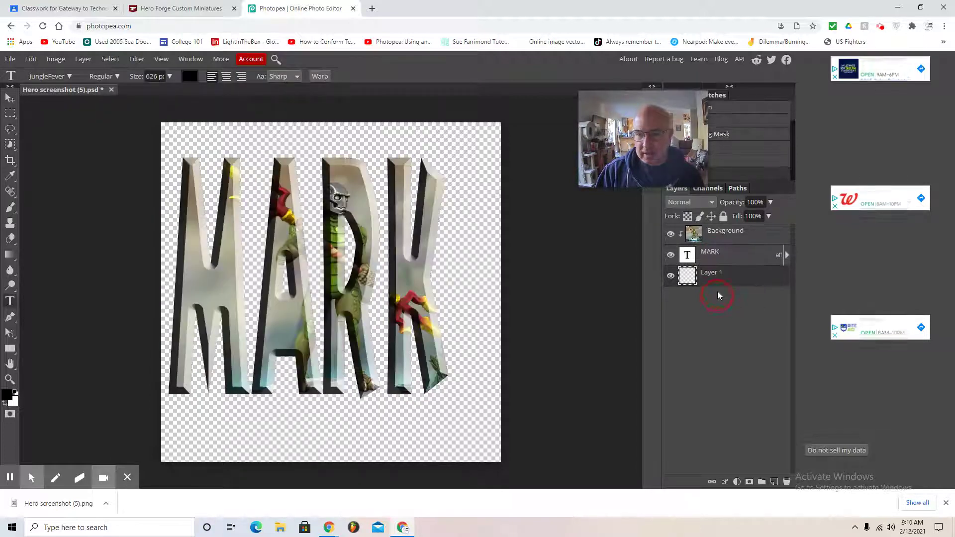
- Fill Layer 1 with a linear black-to-white gradient running diagonally from the image's upper-left corner to its lower right
click(720, 277)
drag(721, 277, 712, 279)
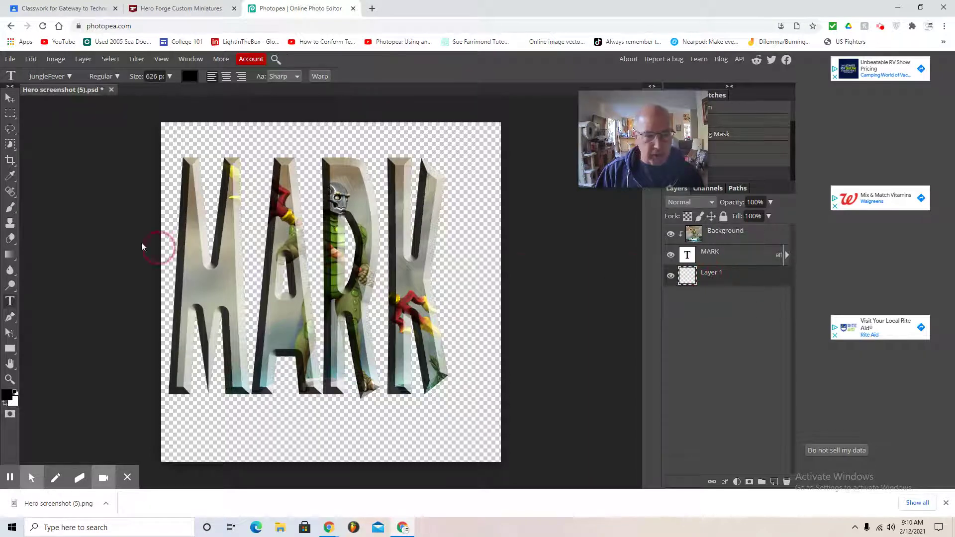
click(9, 256)
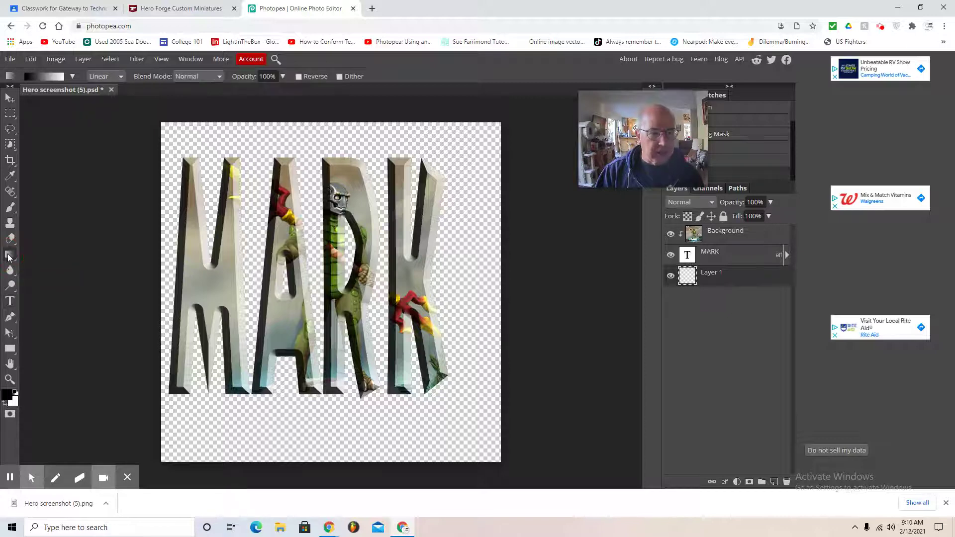
drag(175, 135, 437, 452)
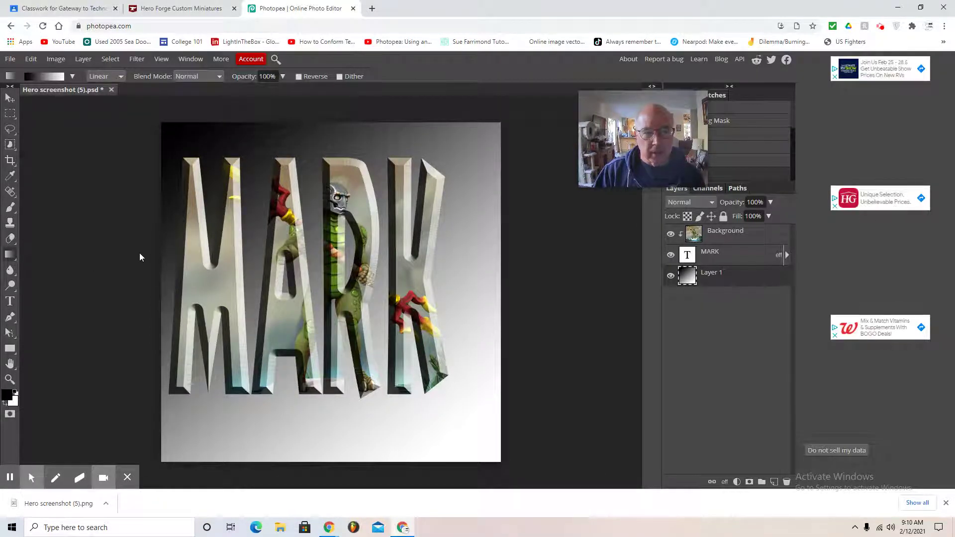
- Set the gradient's start colour to the green 72a23e sampled from the figure's arm
click(47, 75)
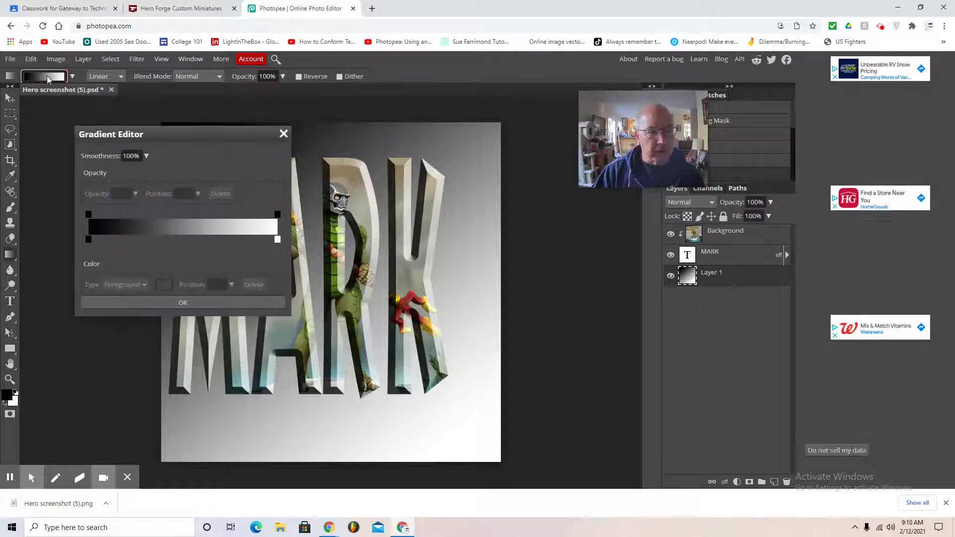
click(89, 240)
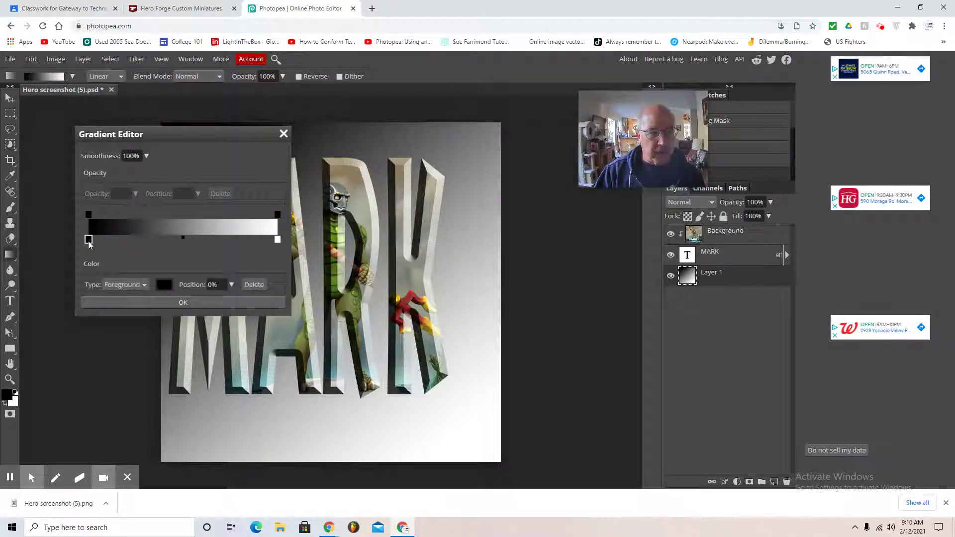
click(164, 286)
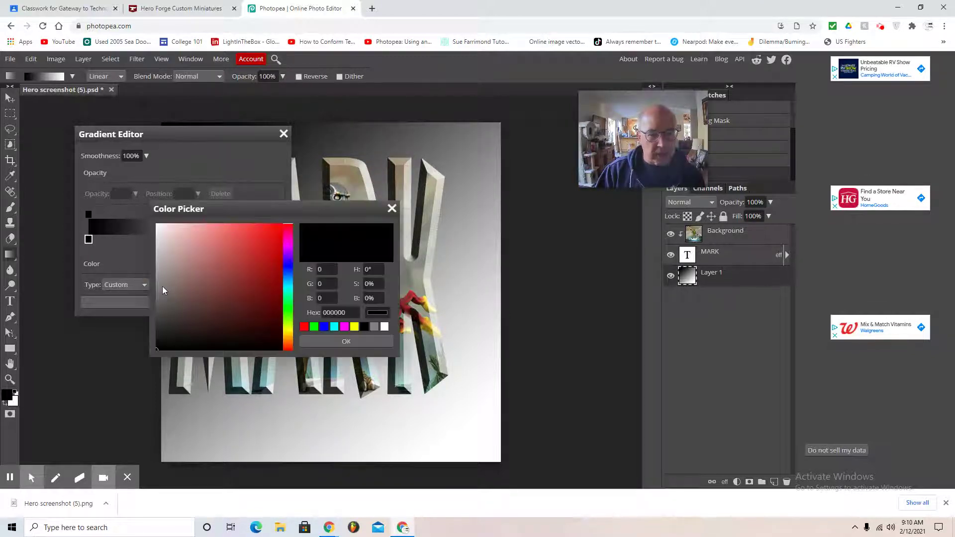
drag(297, 216, 270, 336)
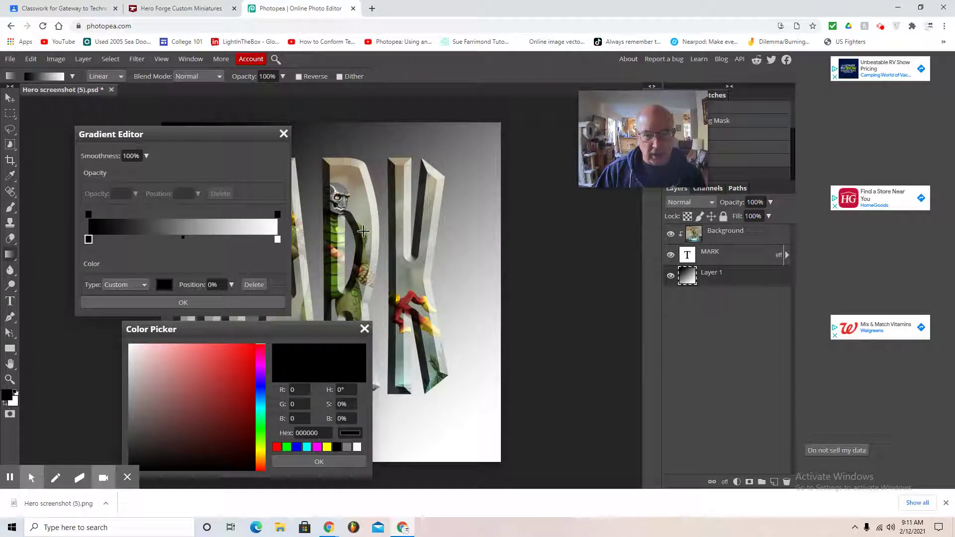
click(363, 232)
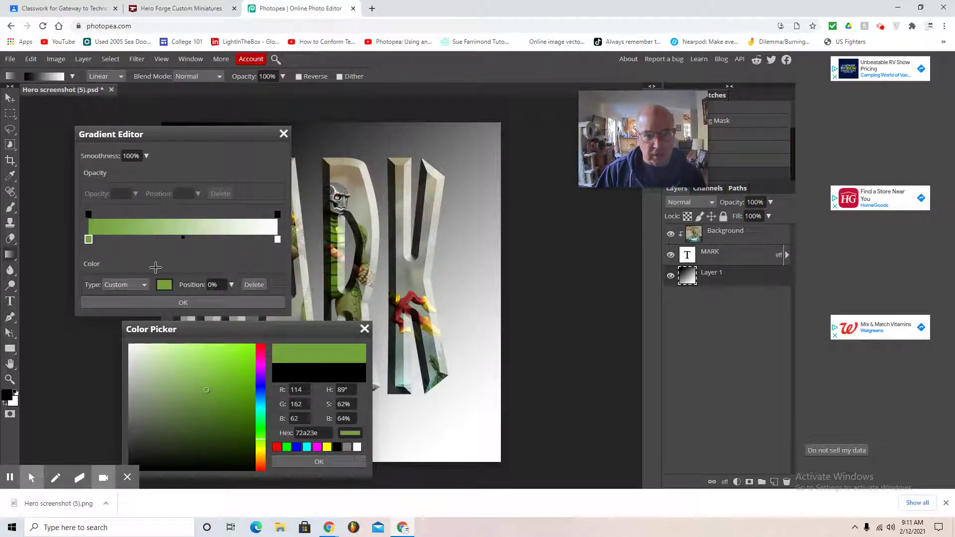
click(311, 461)
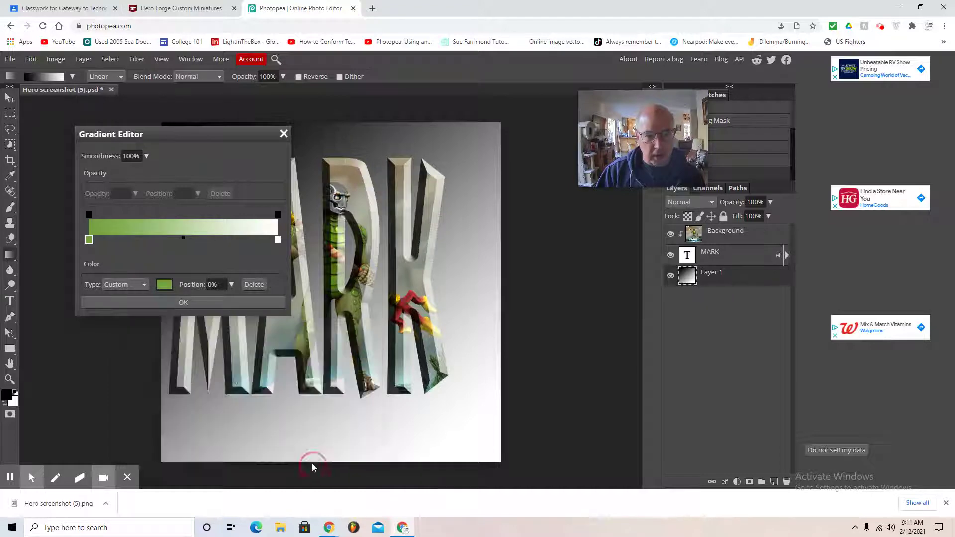
- Set the gradient's end colour to the golden brown 836a17 sampled from the weapon in the last letter
click(278, 240)
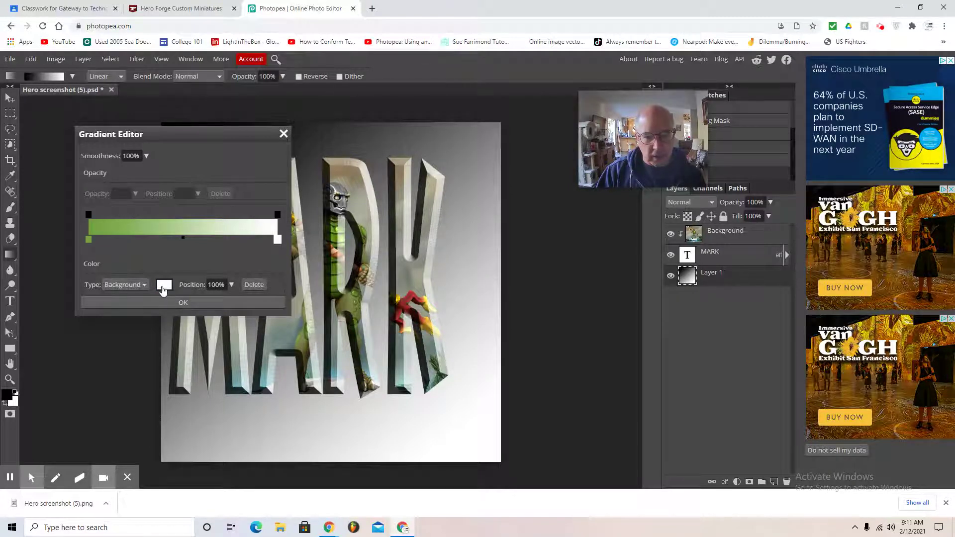
click(164, 285)
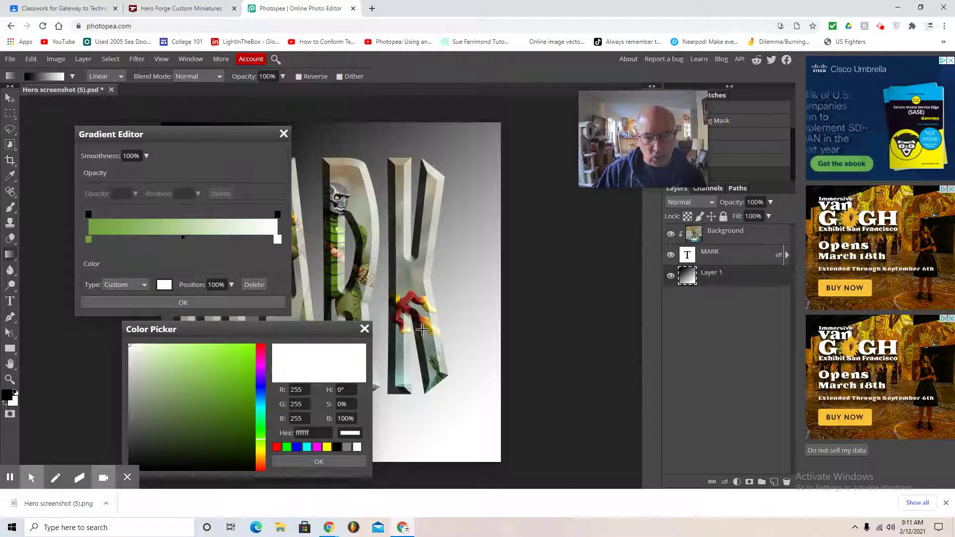
click(421, 330)
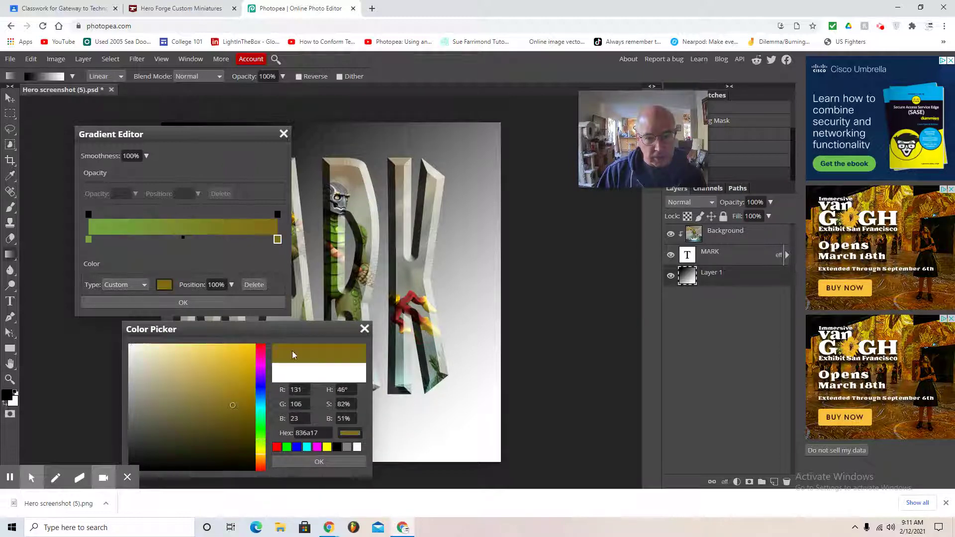
click(319, 462)
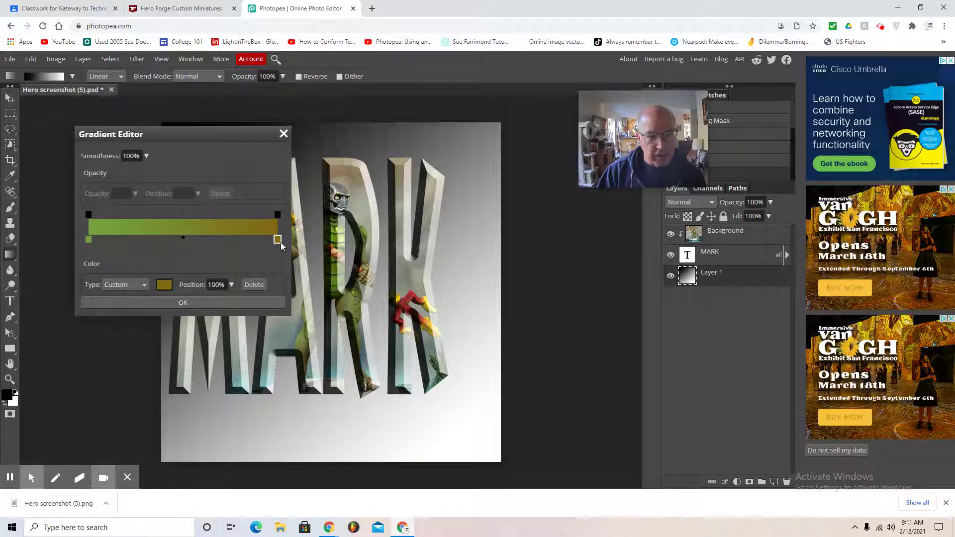
- Set the gradient's start colour to the darker green 5e8737 sampled from the figure's chest and fill Layer 1 diagonally from top to bottom
click(89, 241)
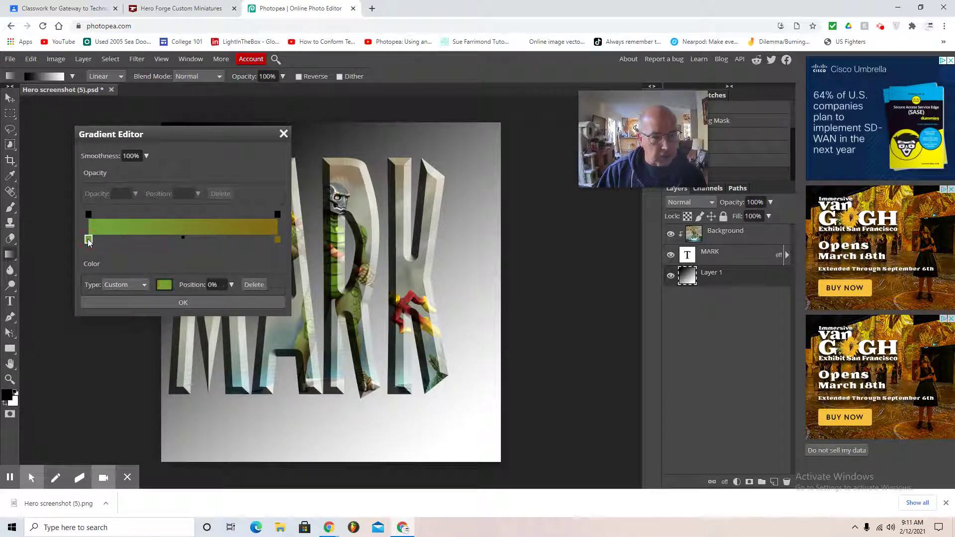
click(165, 286)
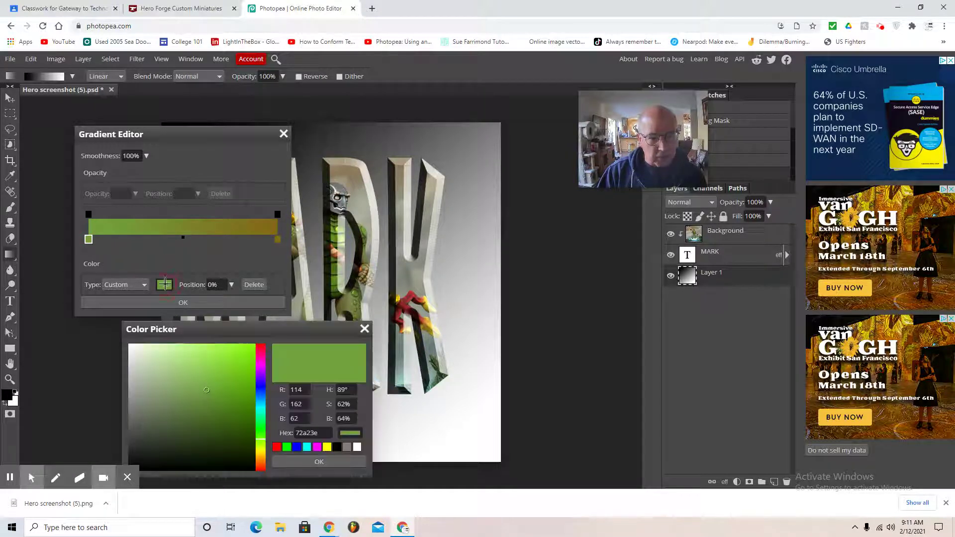
click(353, 288)
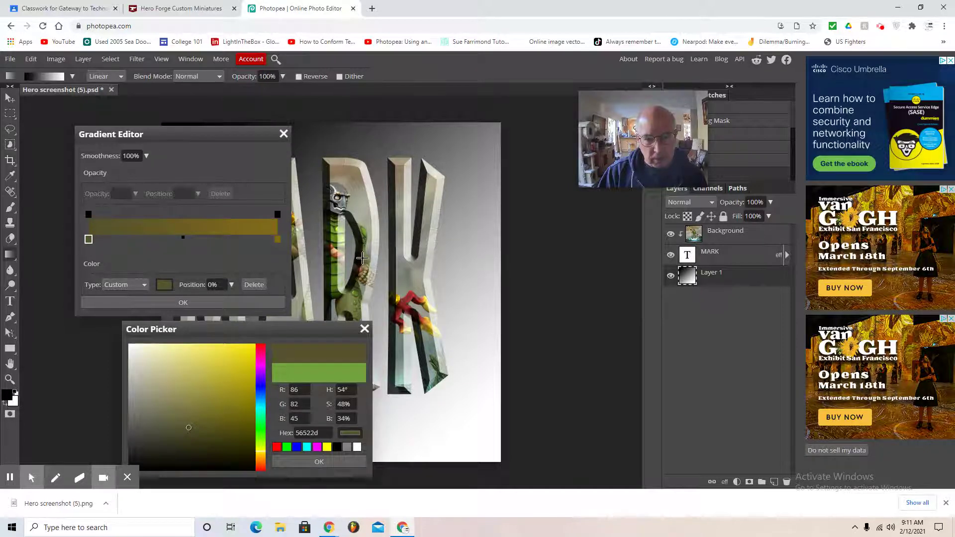
click(335, 225)
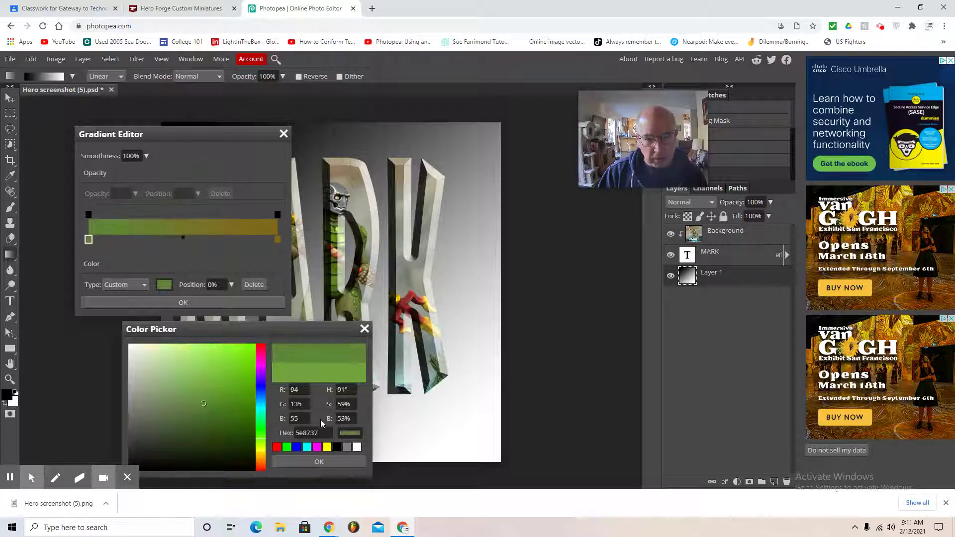
click(318, 462)
click(181, 303)
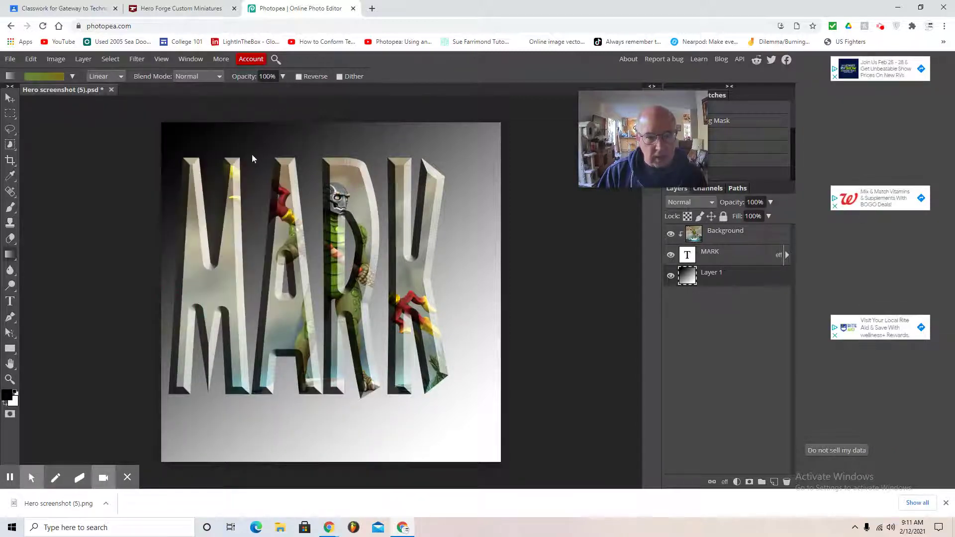
drag(229, 116, 397, 451)
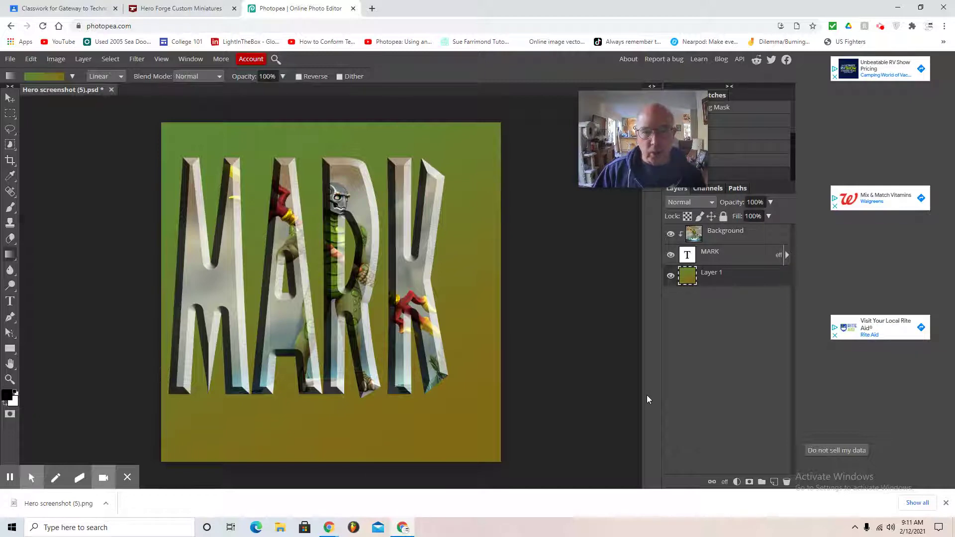
- Adjust the name text layer's drop shadow to 63% opacity, 155° angle, 44 px distance and 8 px size
click(711, 259)
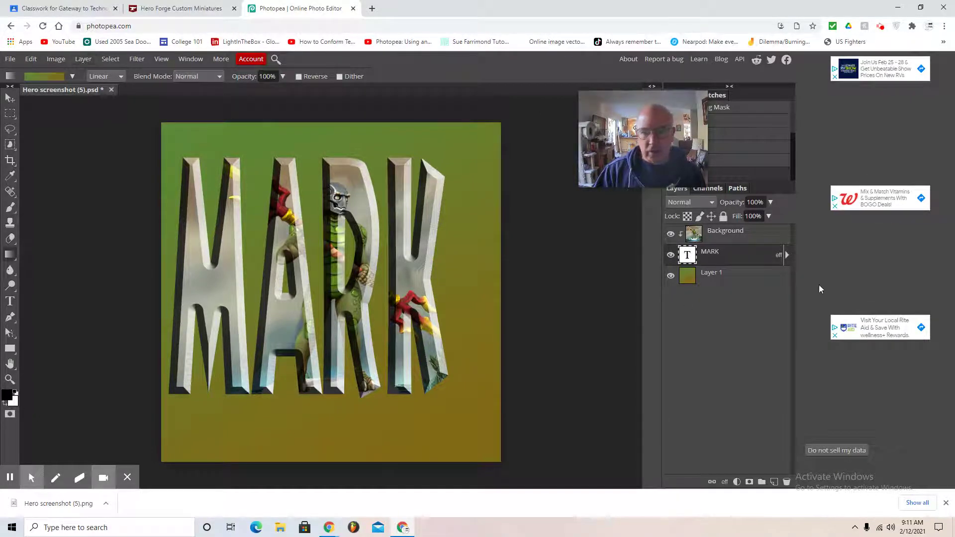
click(83, 59)
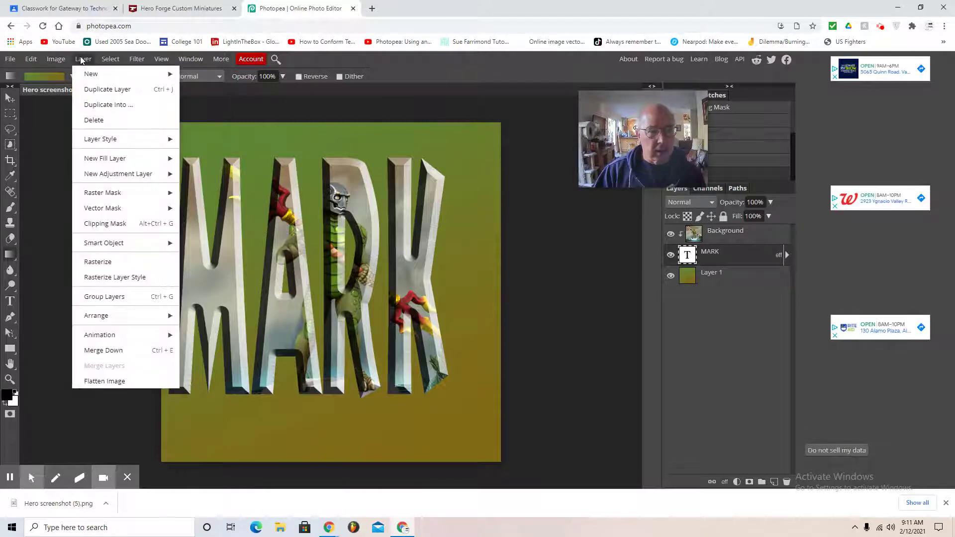
mouse_move(109, 142)
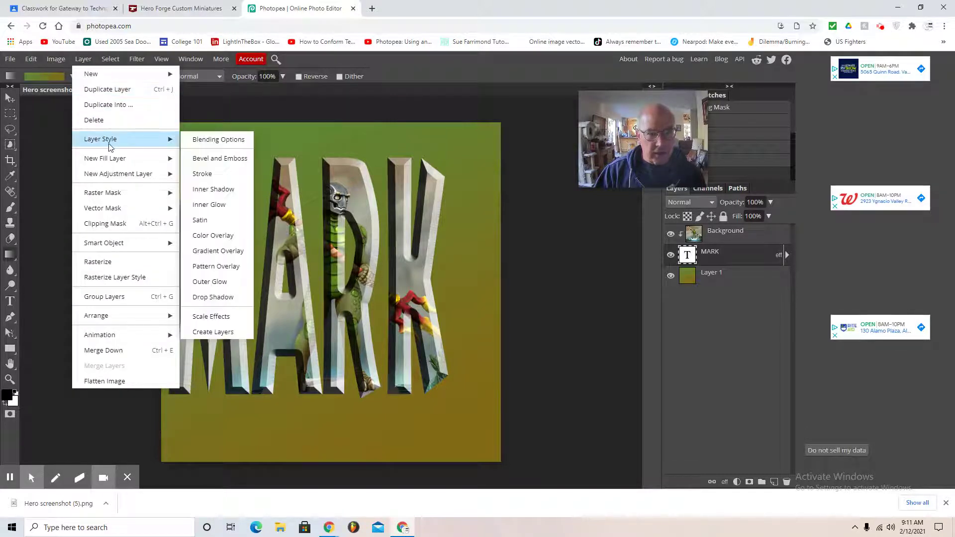
click(207, 298)
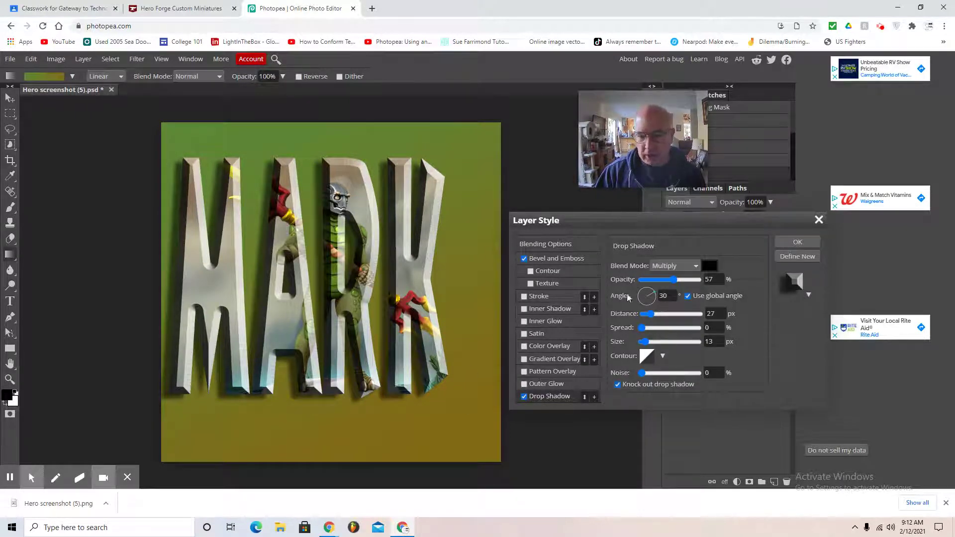
mouse_move(656, 298)
mouse_down()
mouse_move(630, 293)
mouse_move(655, 314)
mouse_up()
drag(649, 347, 645, 344)
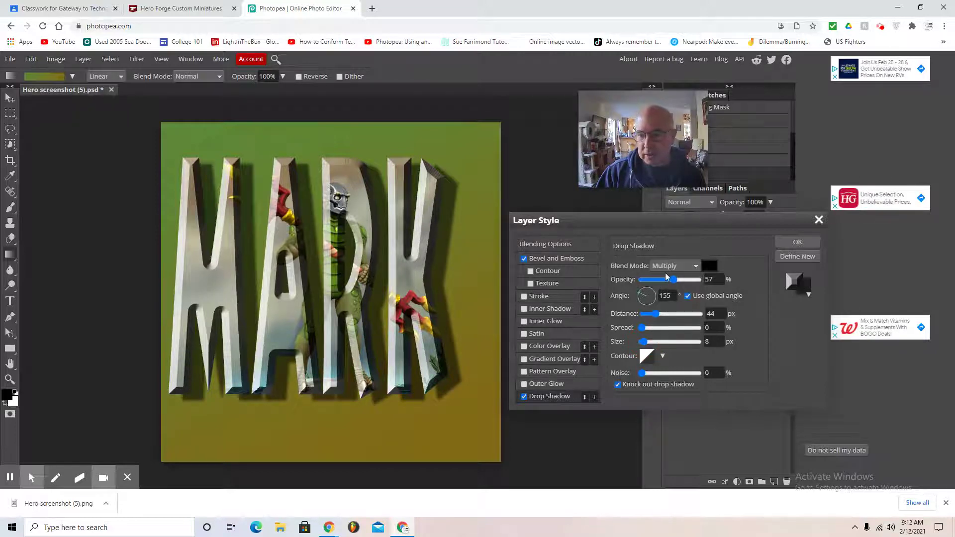
mouse_move(672, 283)
mouse_down()
mouse_move(704, 283)
mouse_move(676, 287)
mouse_up()
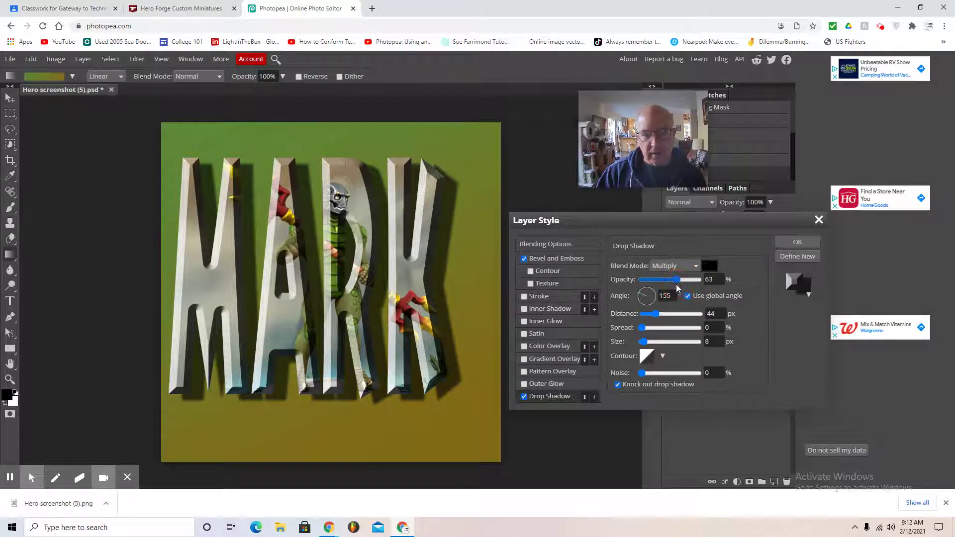
click(796, 242)
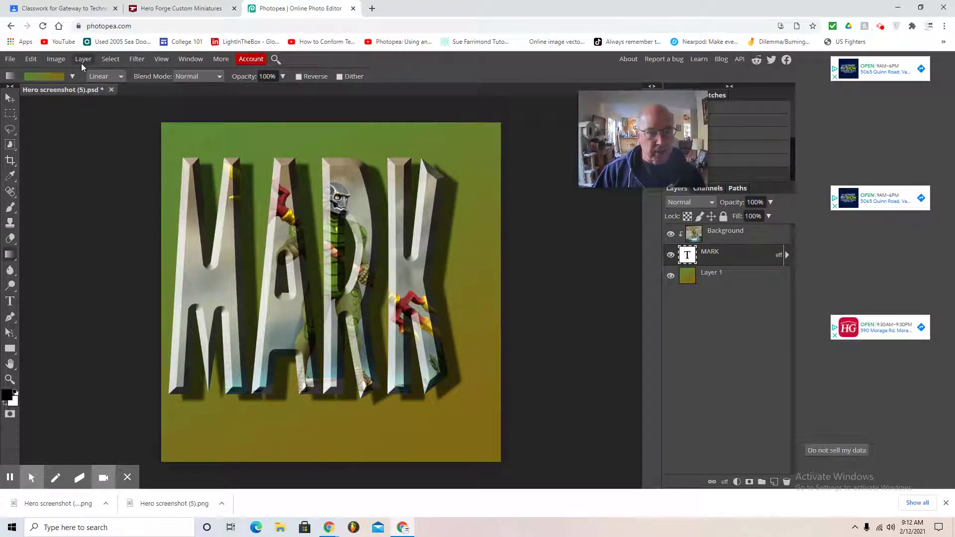
- Flatten the image and copy a rectangular selection of about 947 × 856 px enclosing the lettering and its shadow
click(82, 61)
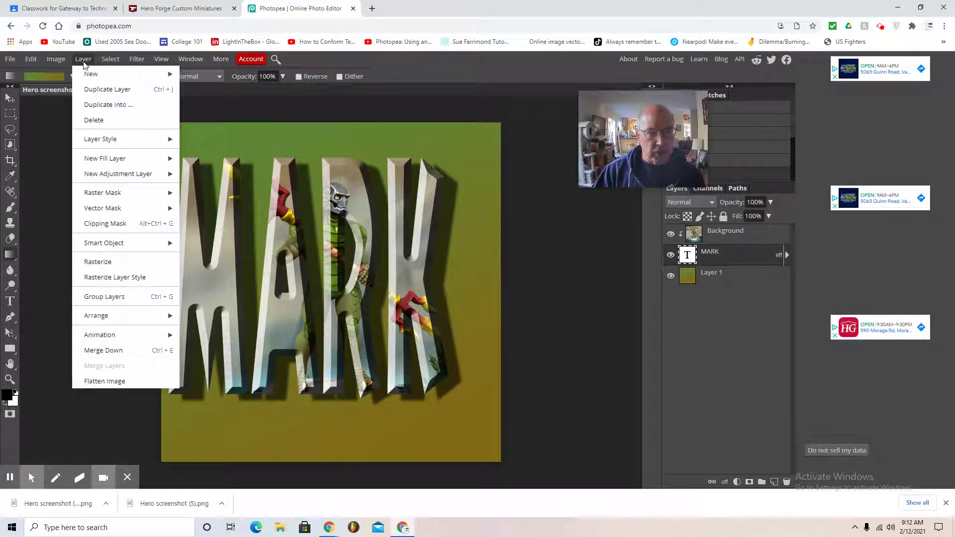
click(97, 383)
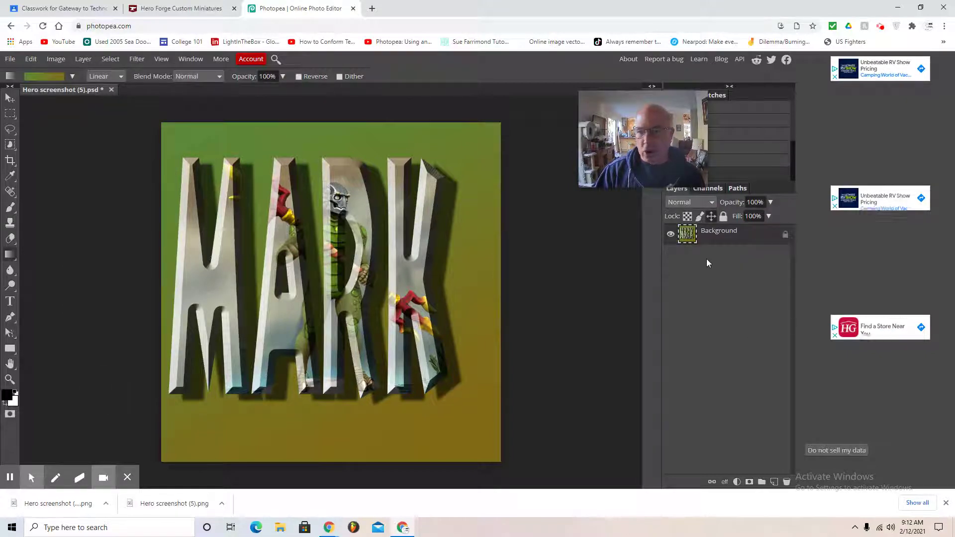
click(10, 116)
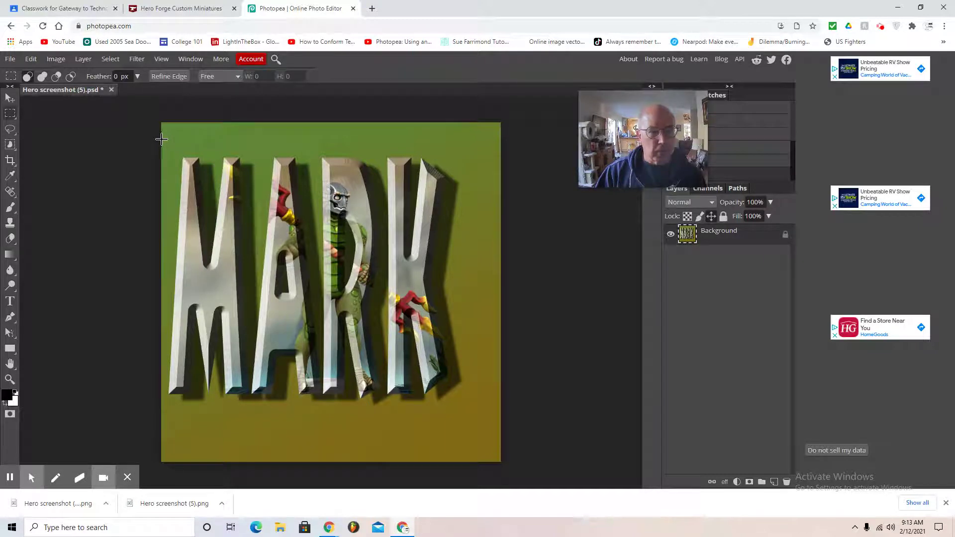
drag(162, 140, 474, 423)
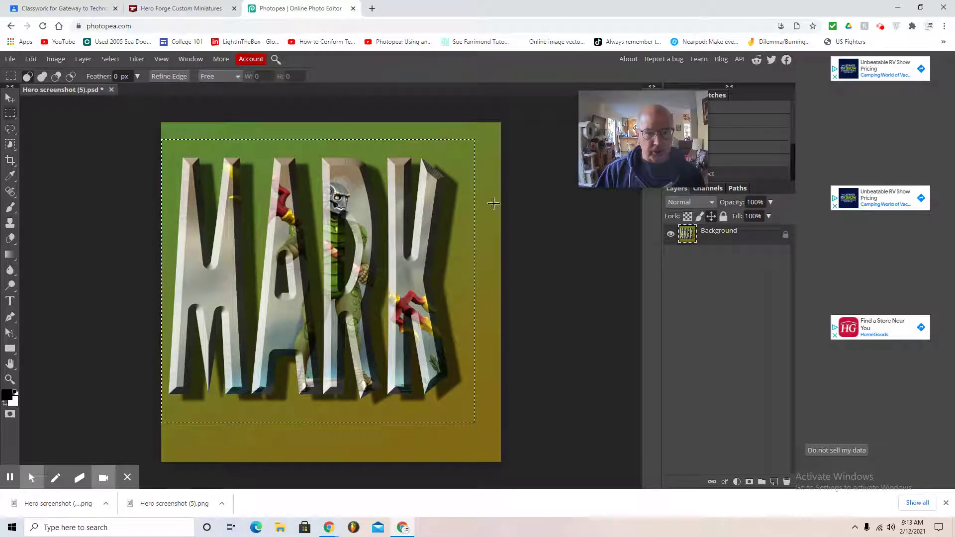
click(28, 58)
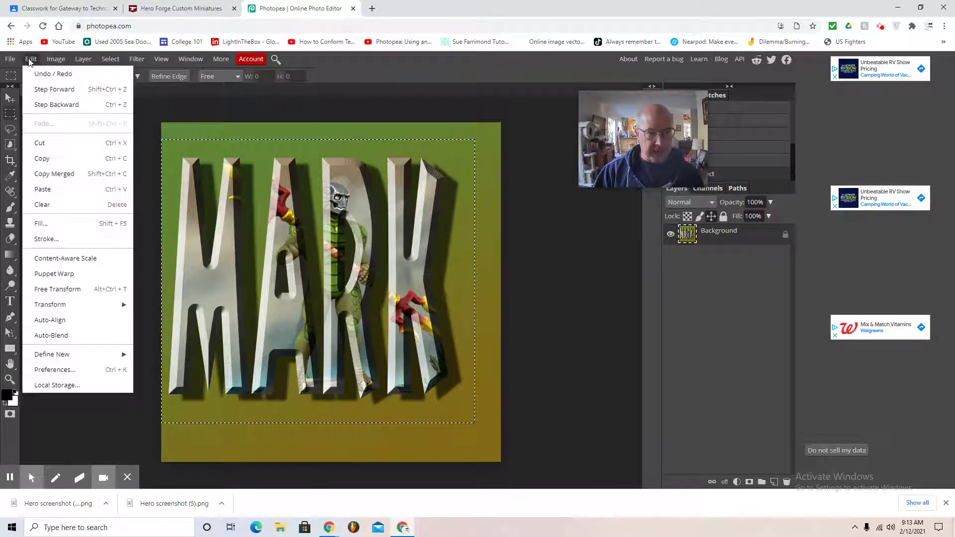
click(45, 160)
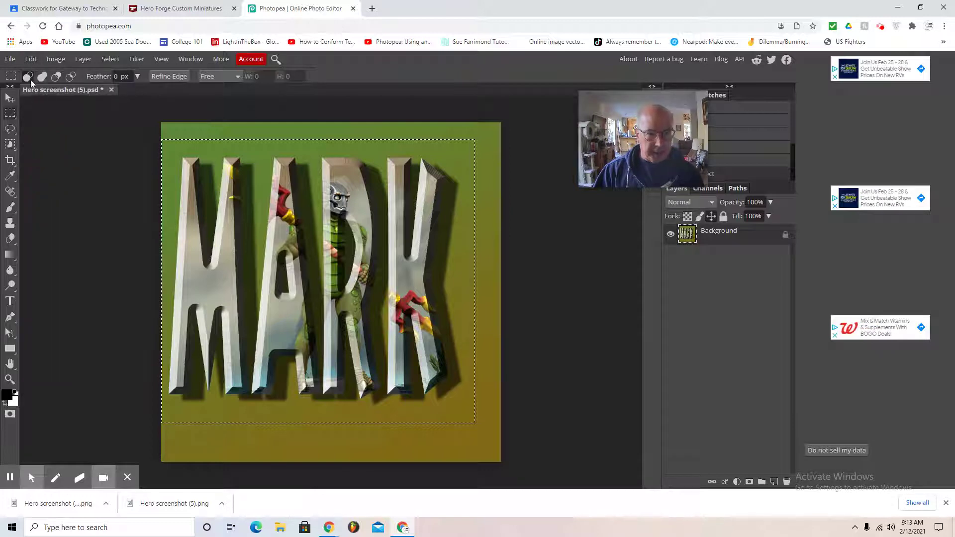
- Create a new 947 × 856 px project with a white background and paste the copied lettering into it
click(11, 61)
click(20, 75)
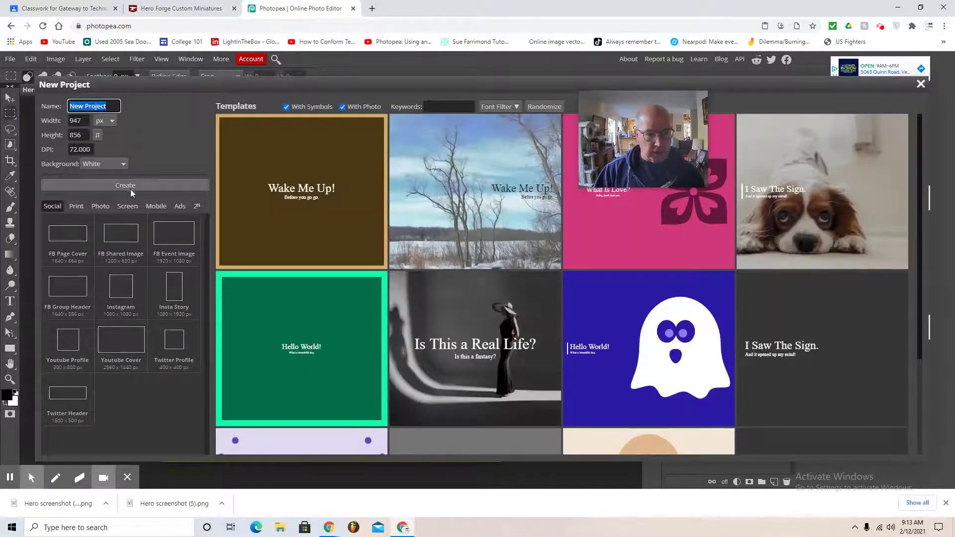
click(128, 187)
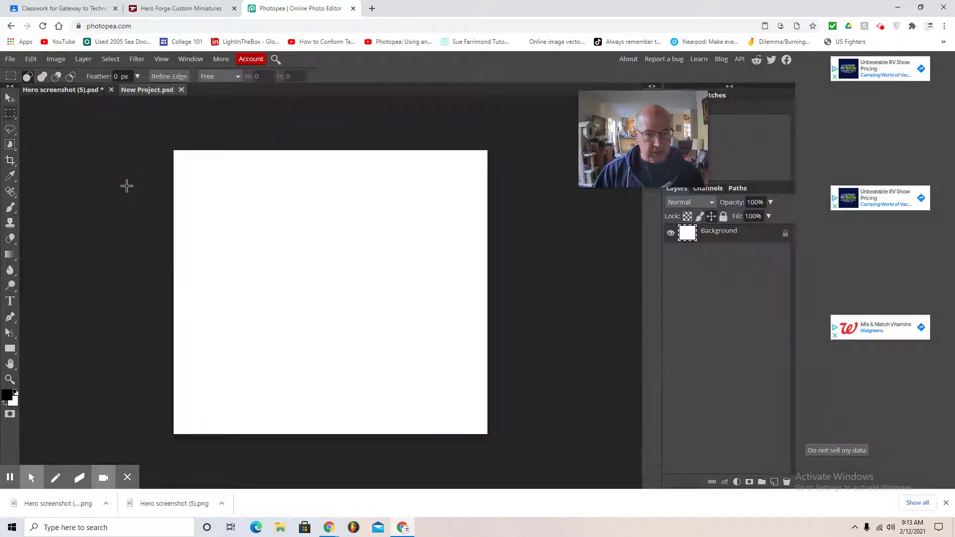
click(31, 60)
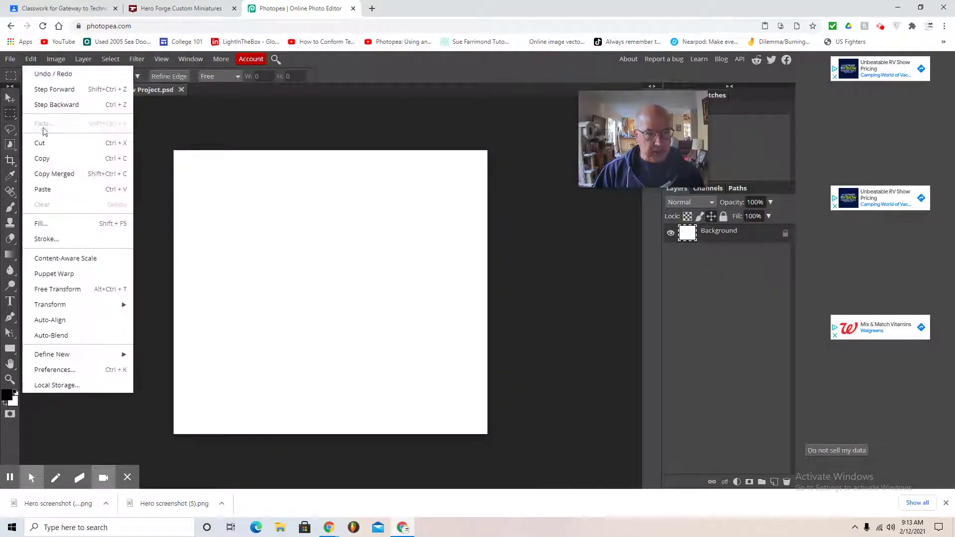
click(43, 189)
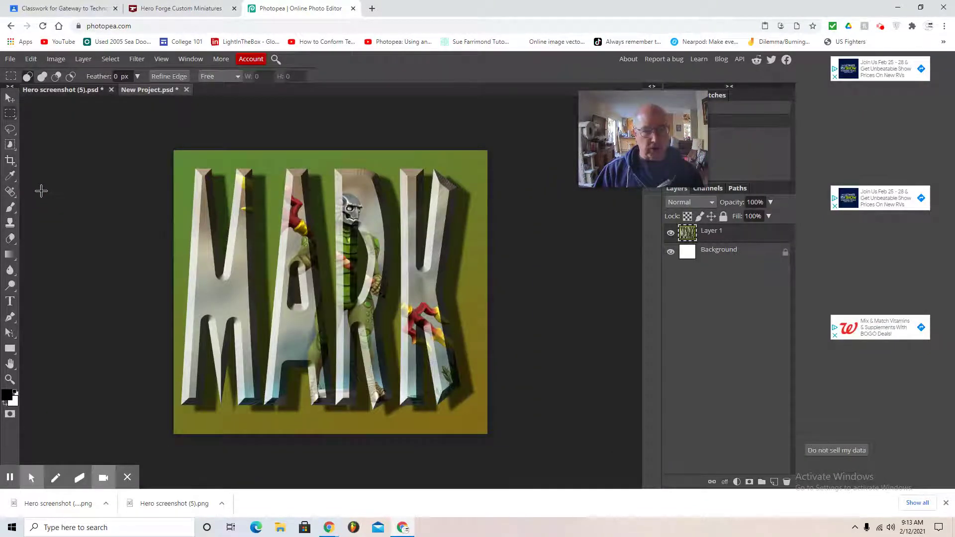
- Export the new project as a 947 × 856 px PNG at 100% quality
click(10, 60)
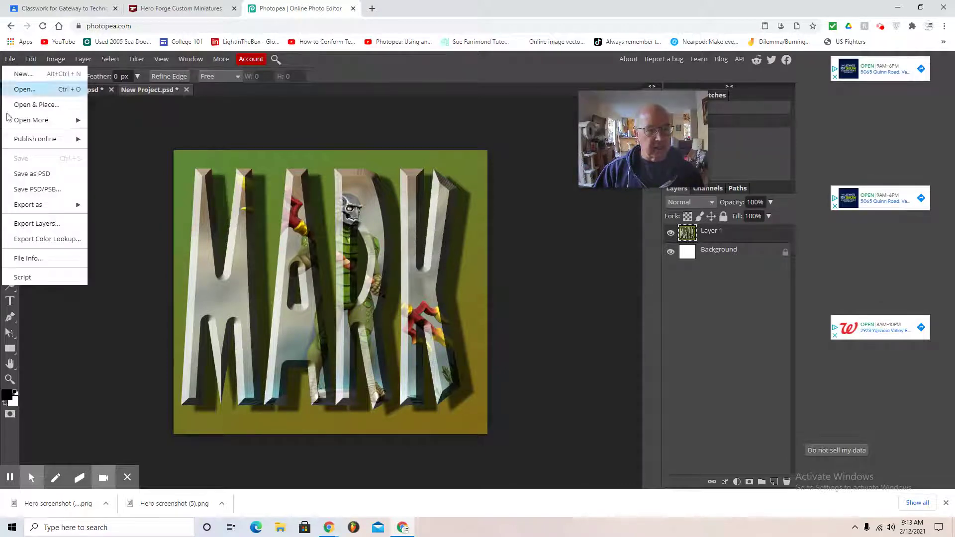
mouse_move(40, 208)
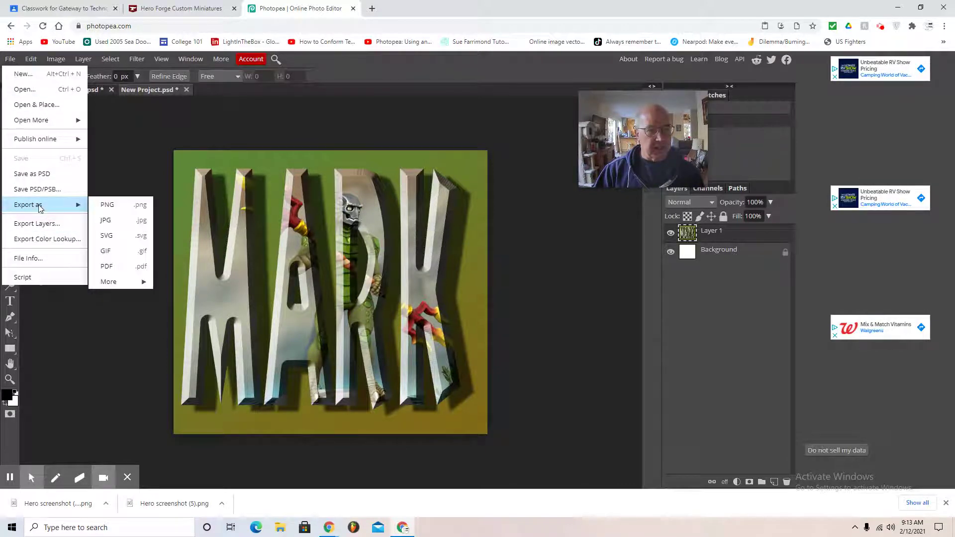
click(109, 209)
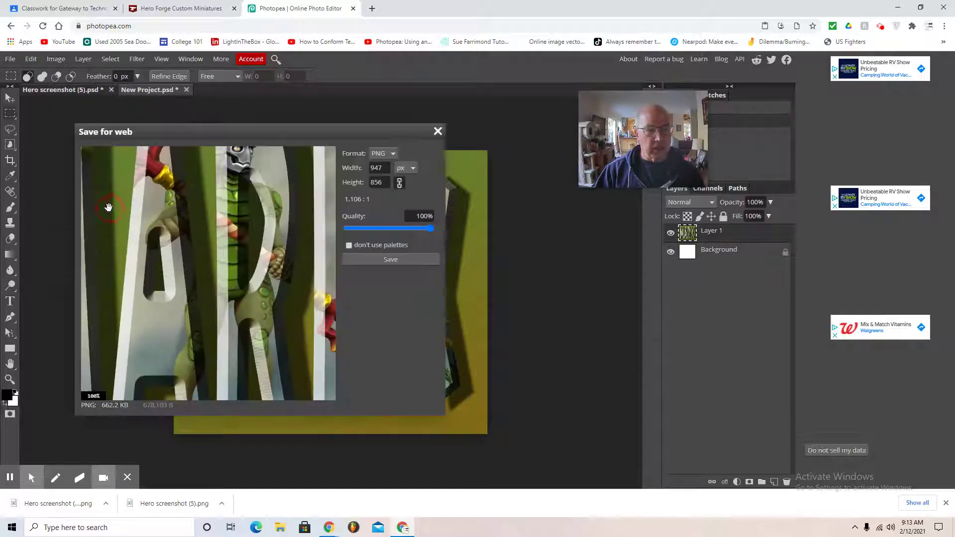
click(390, 260)
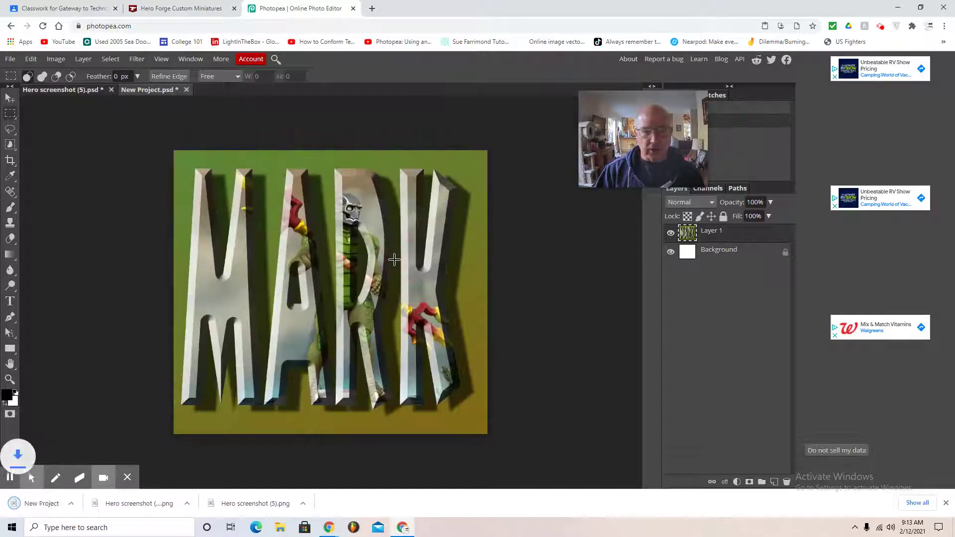